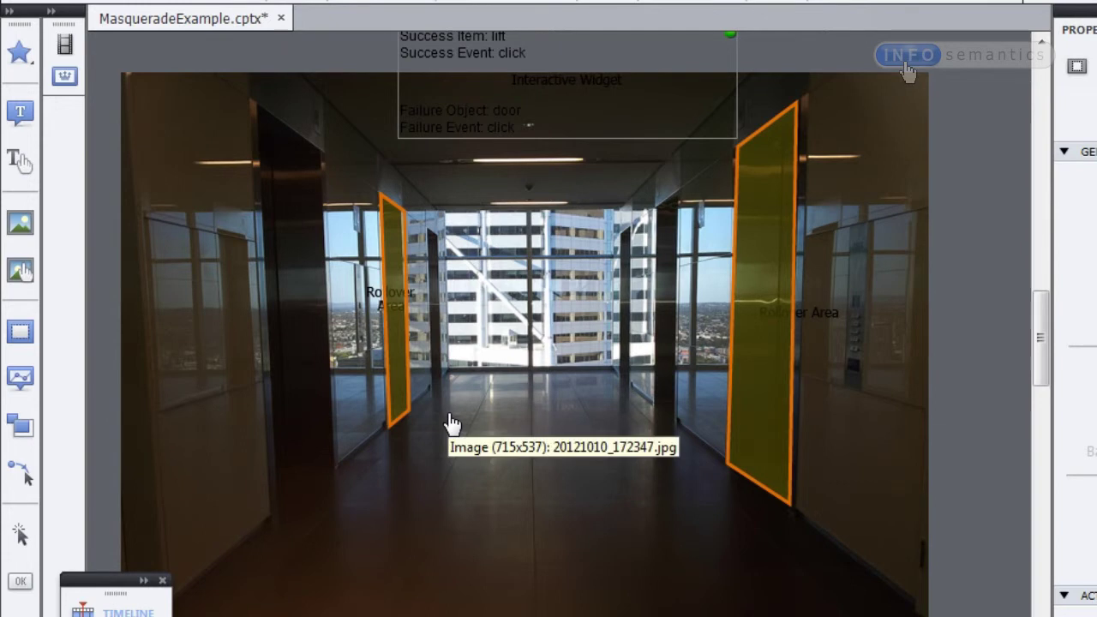
Browse the lift, control panel, door and stairwell slides, then return to the main hallway slide.
{"action": "left_click", "coordinate": [67, 46]}
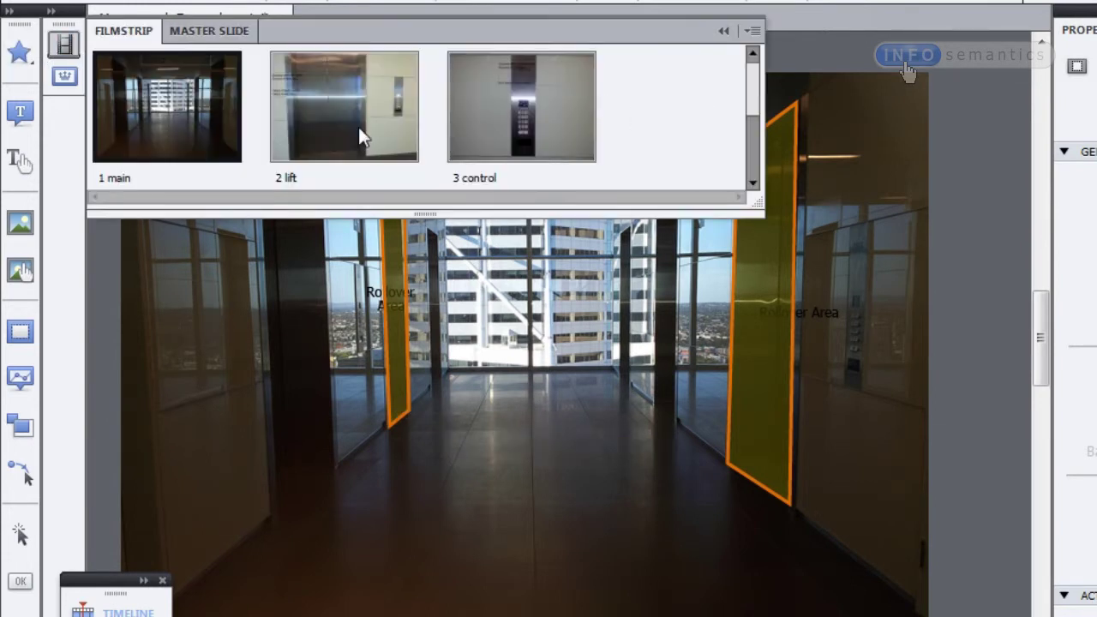
{"action": "left_click", "coordinate": [304, 131]}
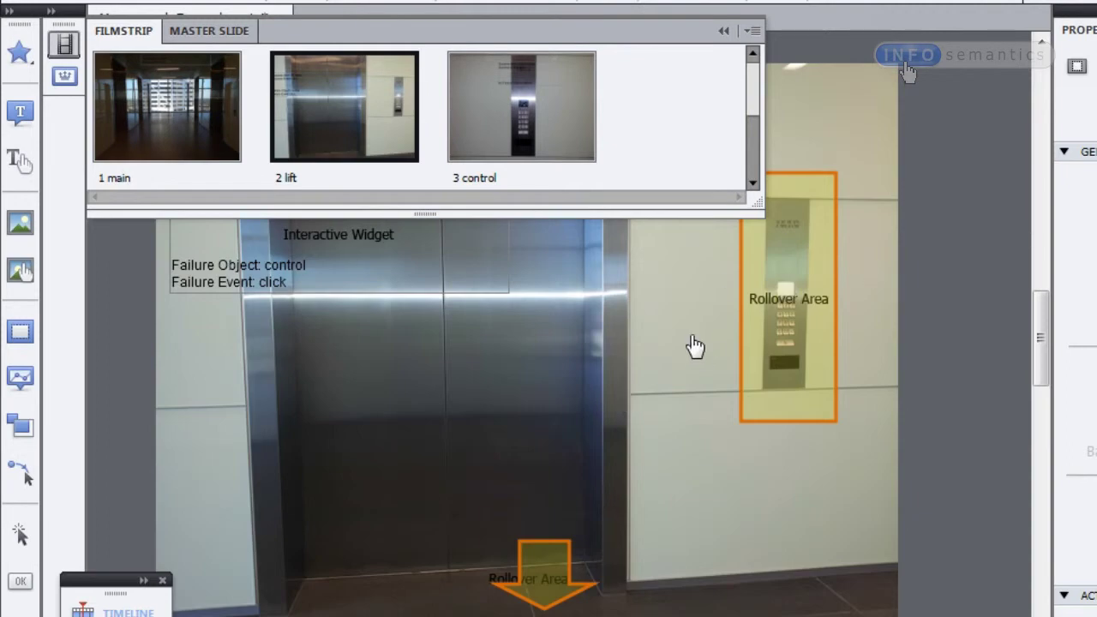
{"action": "left_click", "coordinate": [545, 131]}
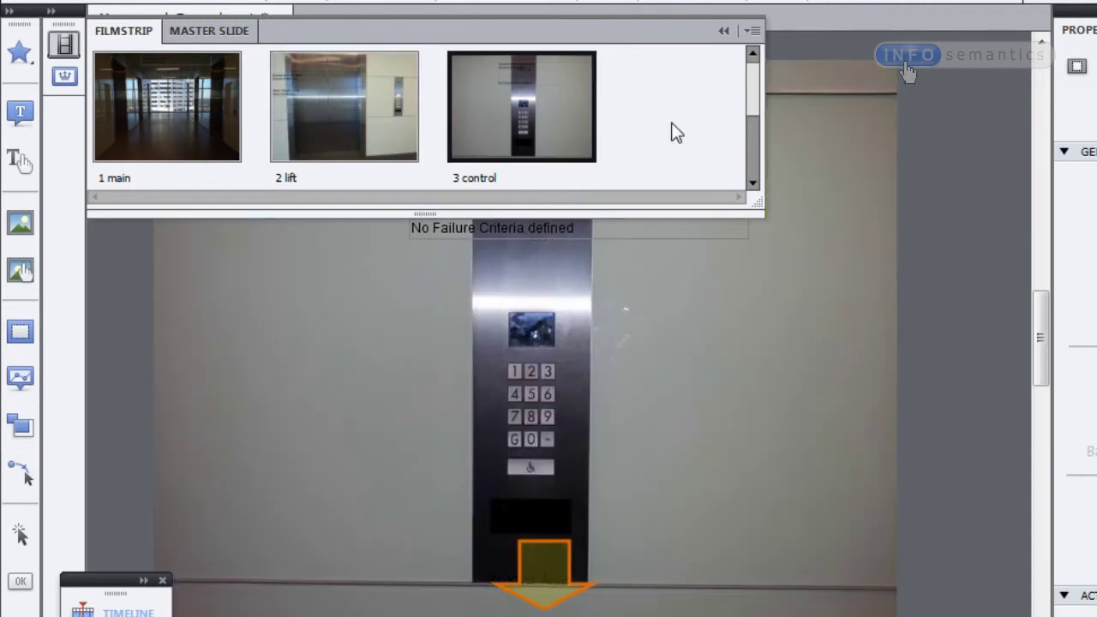
{"action": "scroll", "coordinate": [755, 91], "scroll_direction": "down", "scroll_amount": 2}
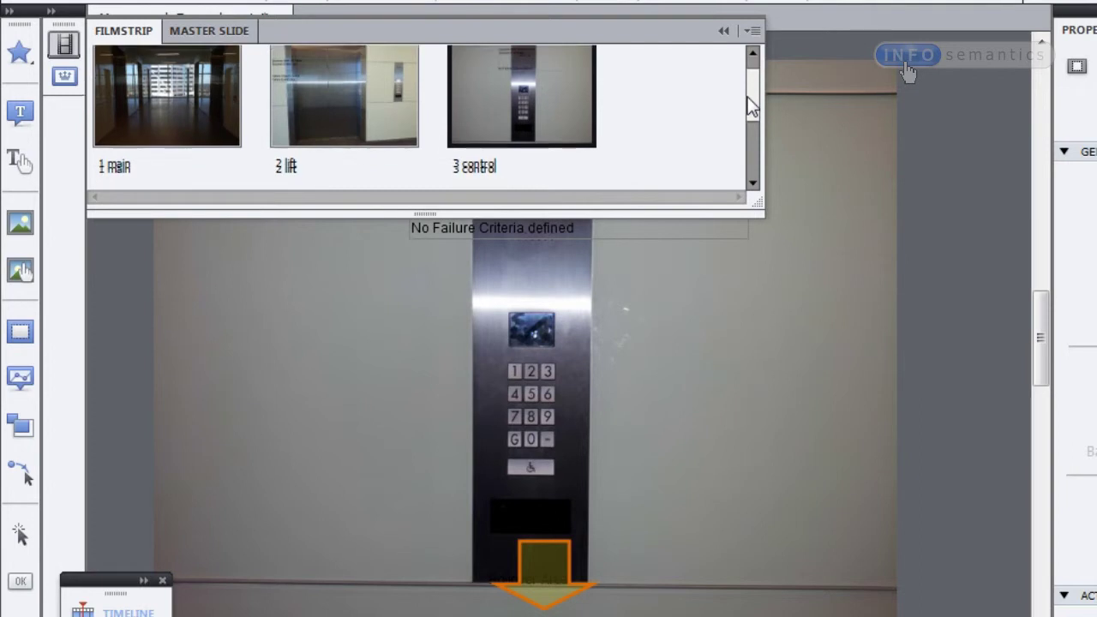
{"action": "left_click", "coordinate": [120, 137]}
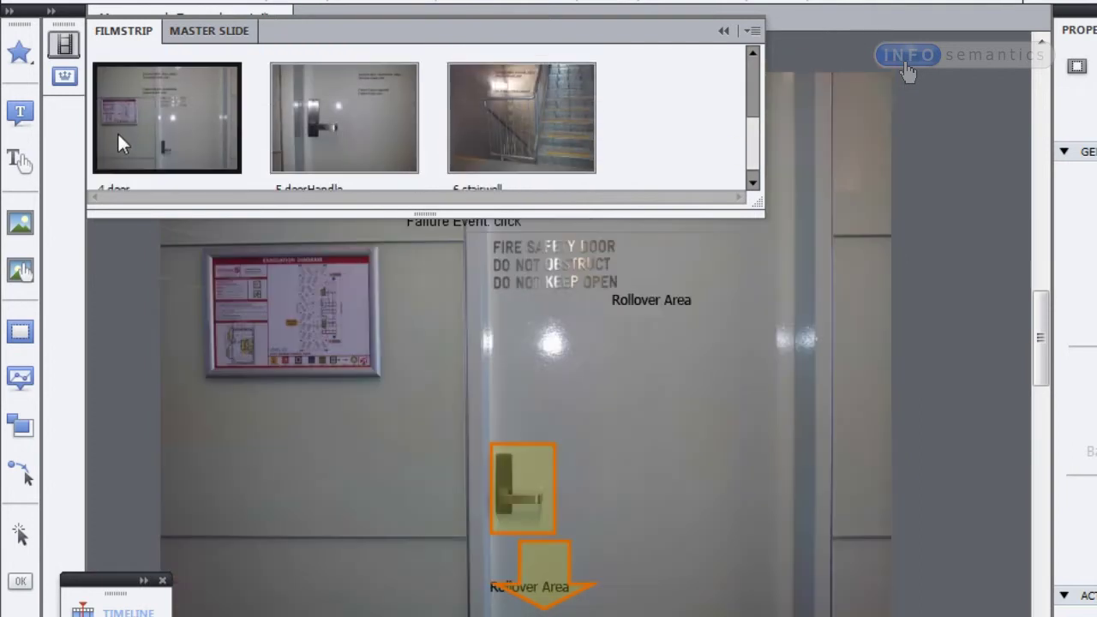
{"action": "left_click", "coordinate": [527, 129]}
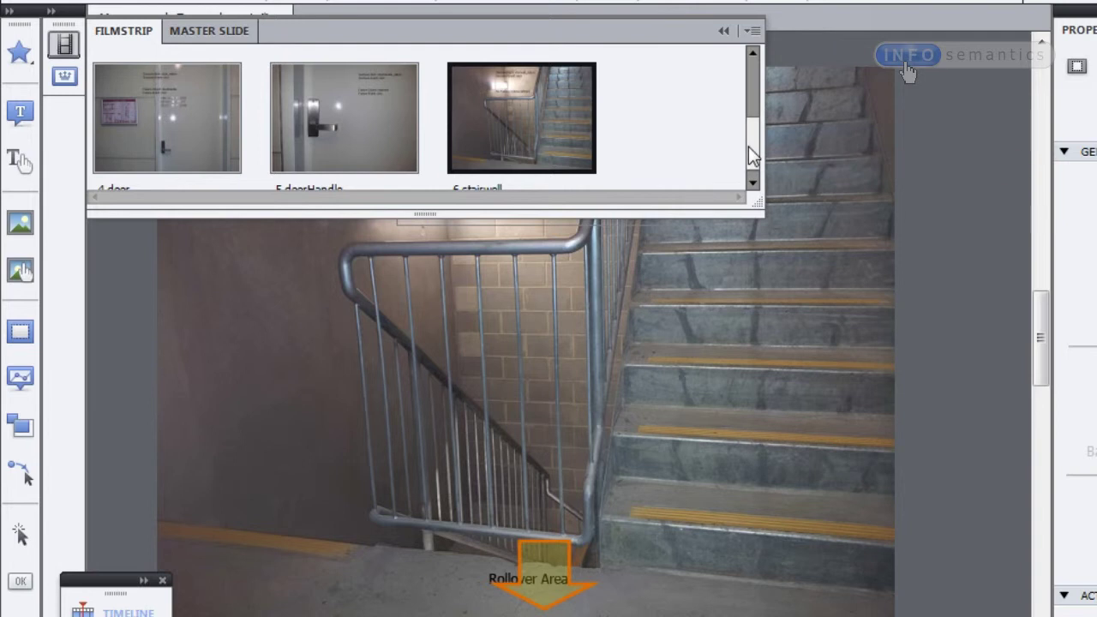
{"action": "left_click_drag", "start_coordinate": [748, 153], "coordinate": [754, 64]}
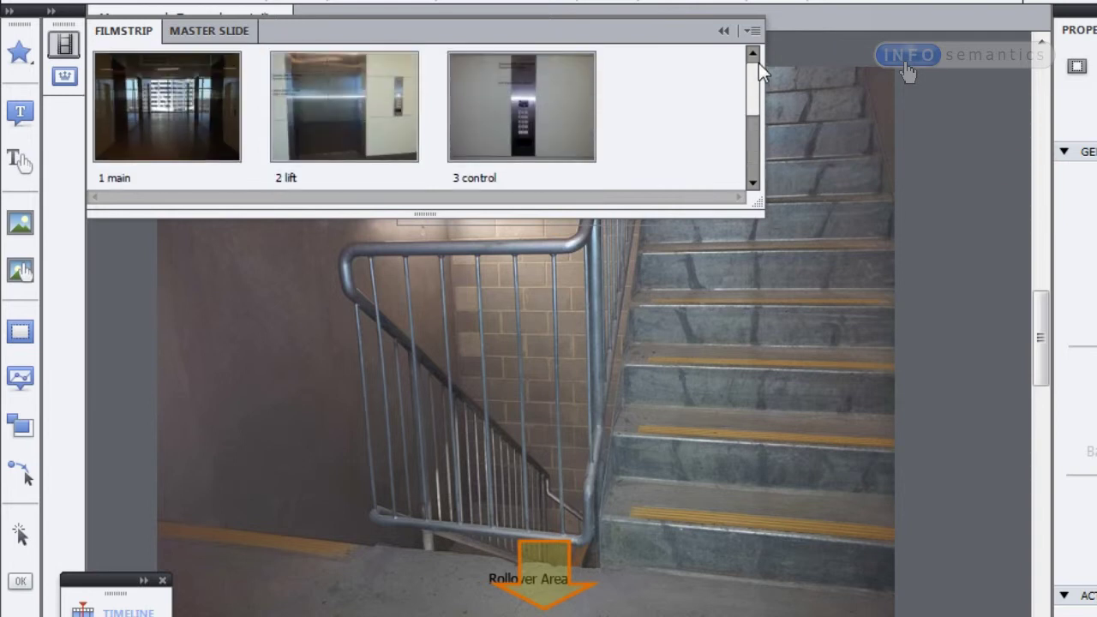
{"action": "left_click", "coordinate": [172, 107]}
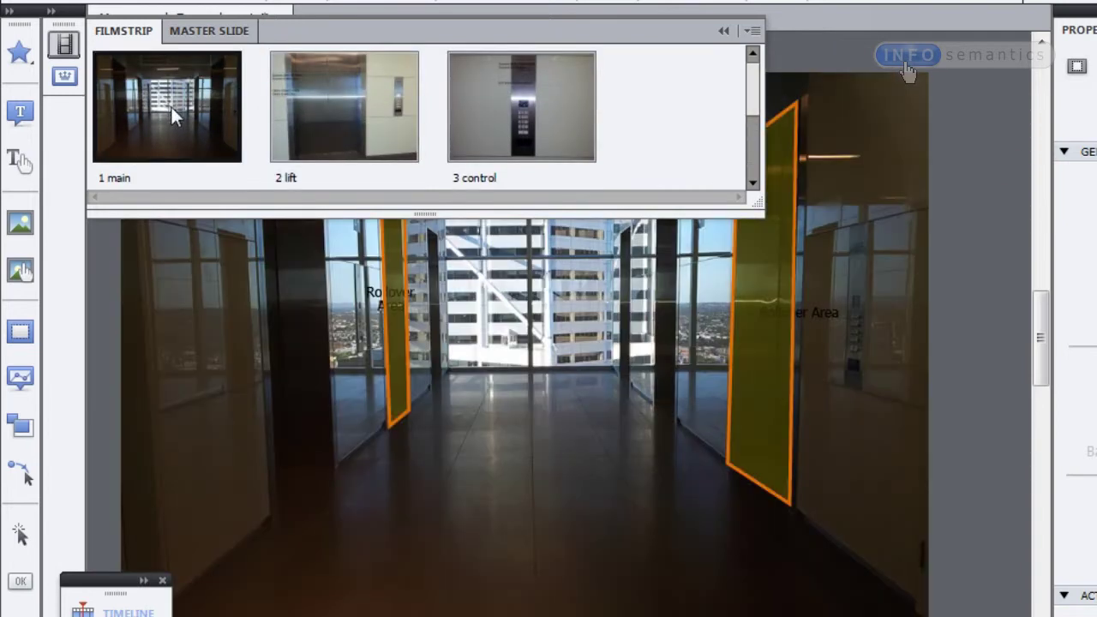
{"action": "left_click", "coordinate": [723, 31]}
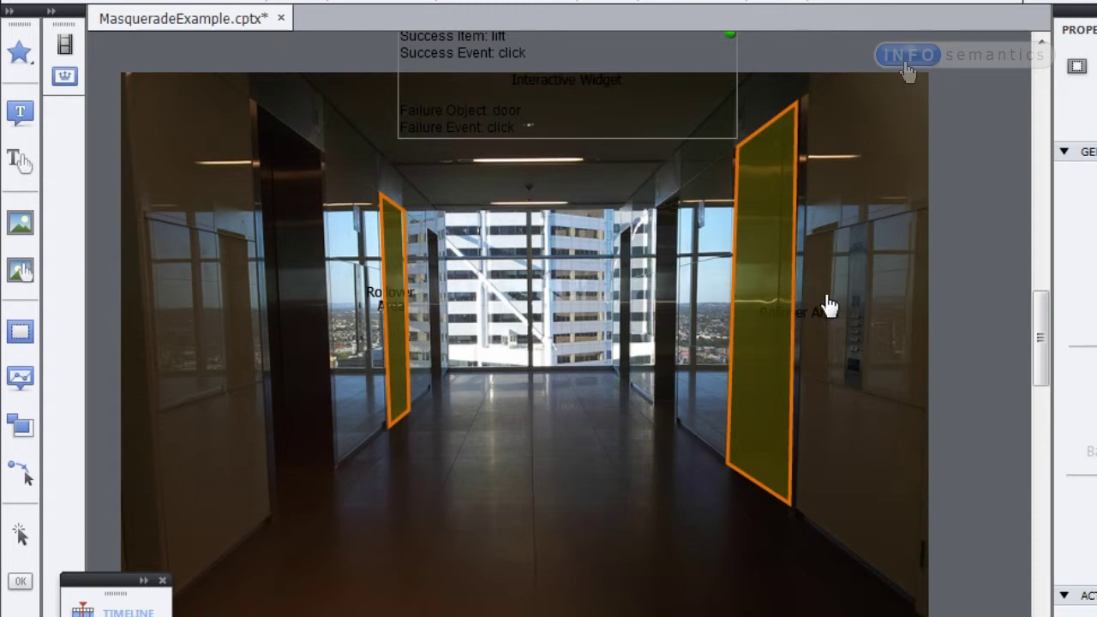
Select the hallway background image and preview the whole project with F4.
{"action": "right_click", "coordinate": [769, 309]}
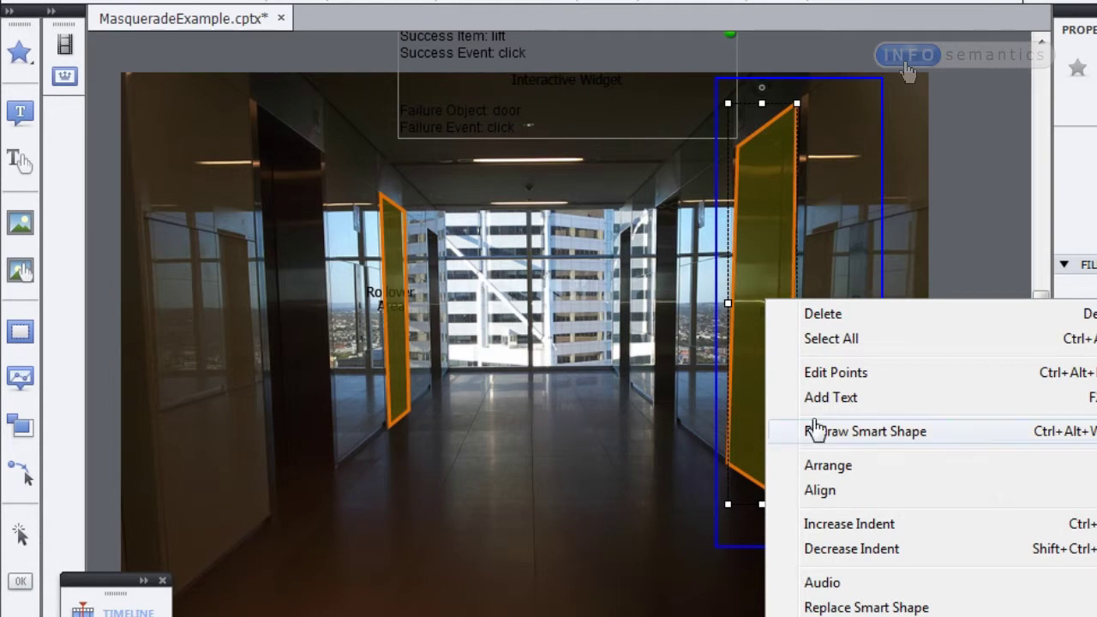
{"action": "left_click", "coordinate": [592, 397]}
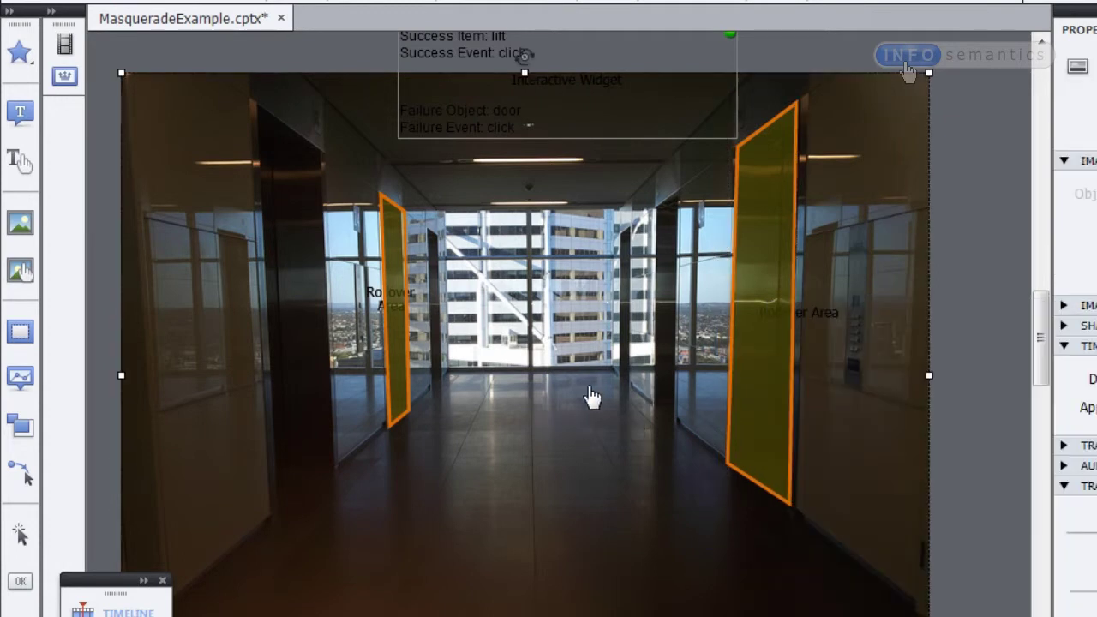
{"action": "left_click", "coordinate": [858, 341]}
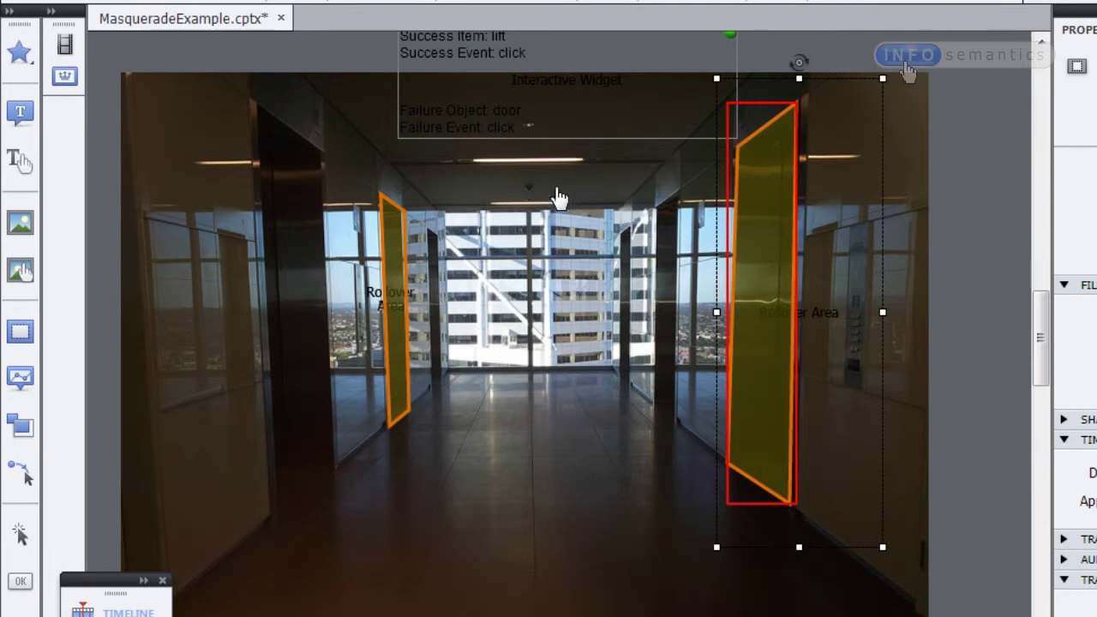
{"action": "left_click", "coordinate": [609, 398]}
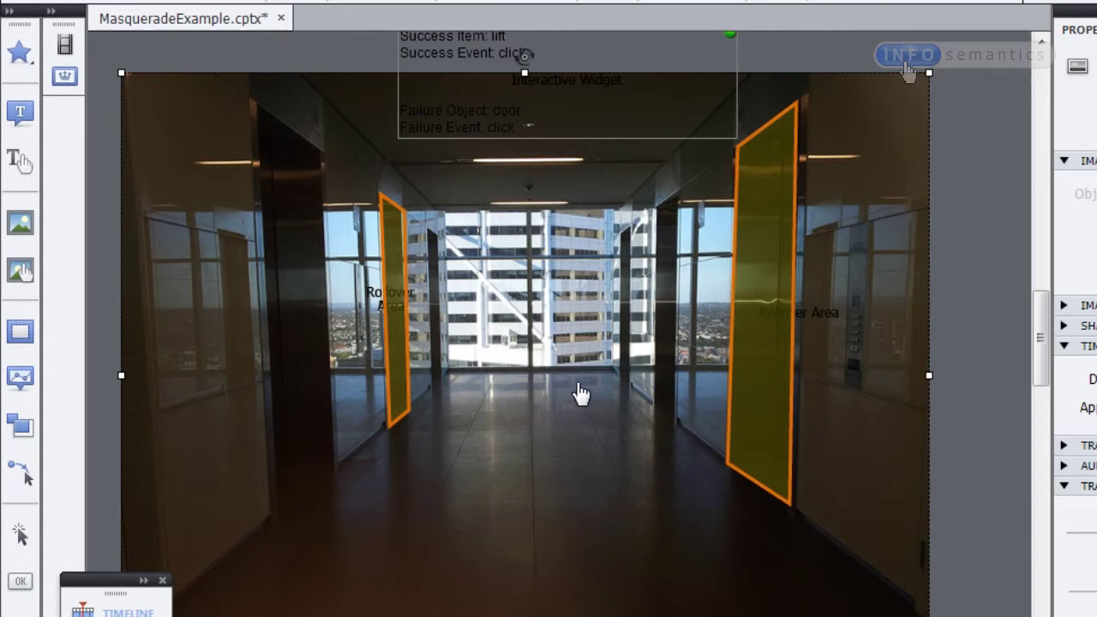
{"action": "key", "text": "F4"}
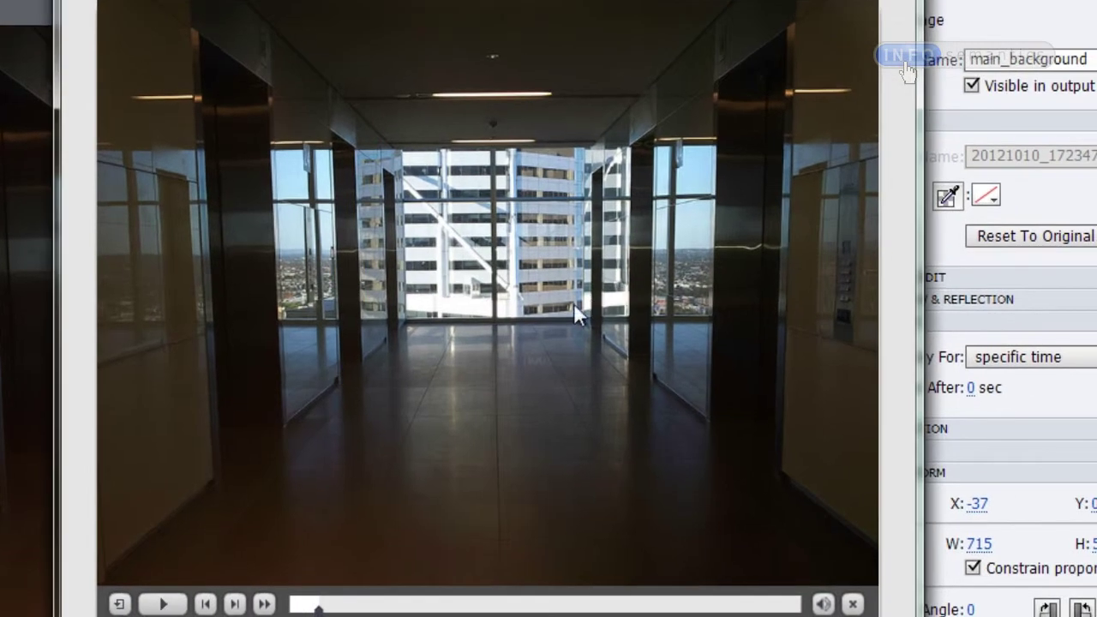
Follow the hotspots through the lift, control panel, fire door, door handle and stairs to the stairwell slide.
{"action": "left_click", "coordinate": [729, 275]}
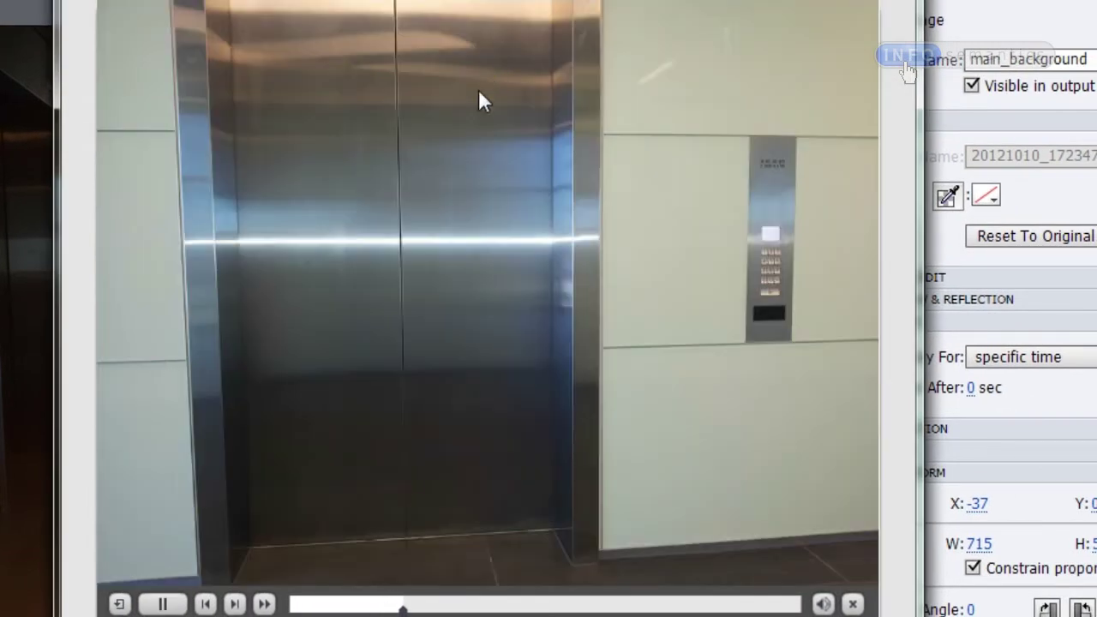
{"action": "left_click", "coordinate": [754, 251]}
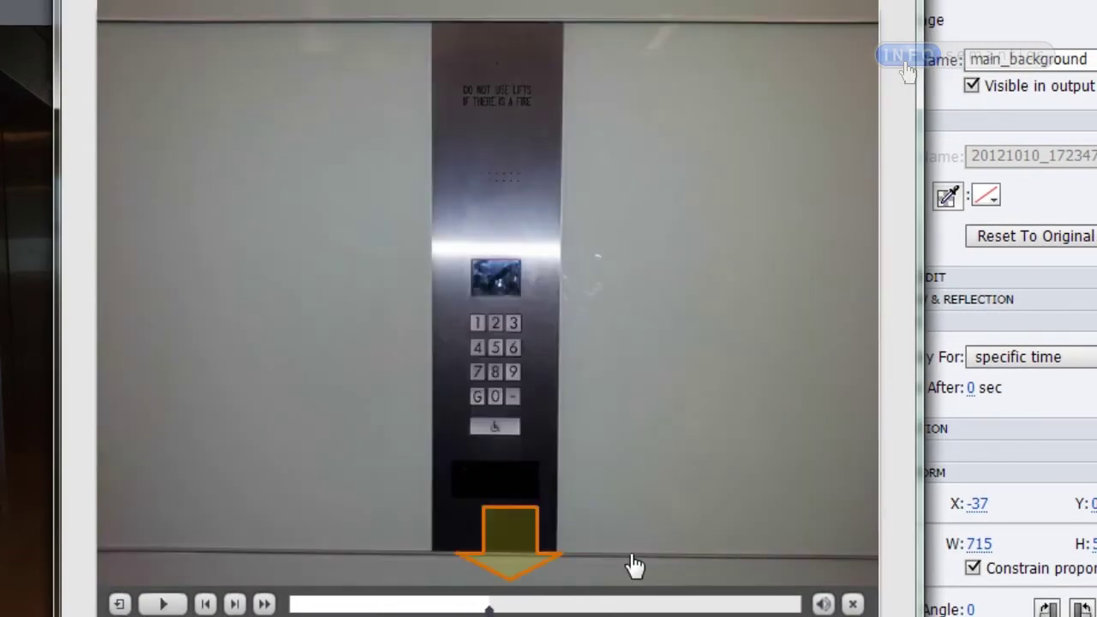
{"action": "left_click", "coordinate": [542, 549]}
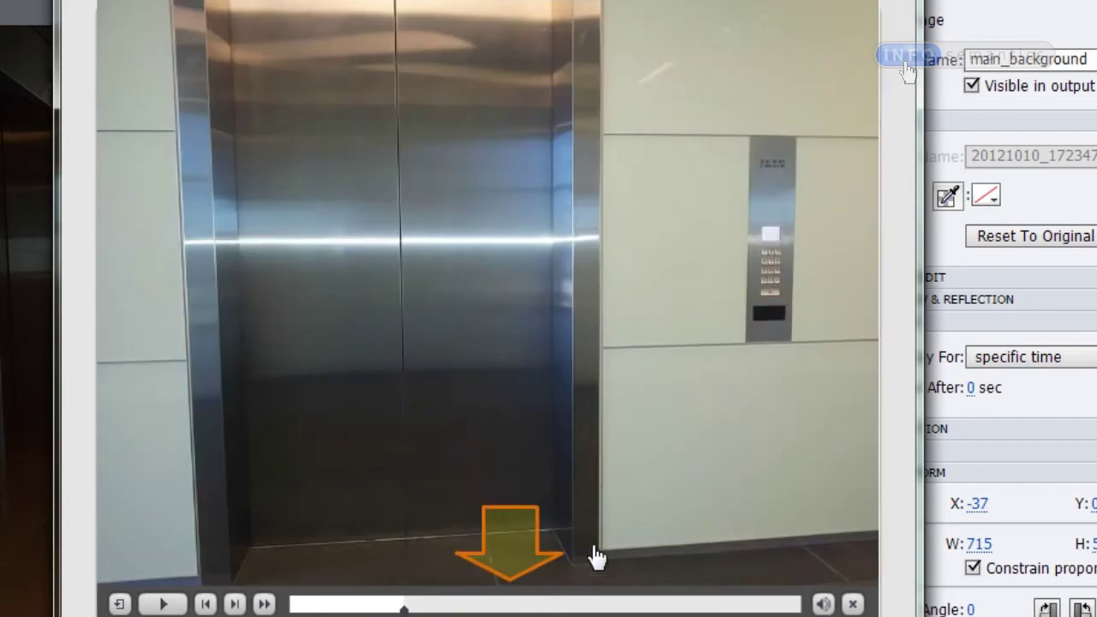
{"action": "left_click", "coordinate": [510, 528]}
{"action": "left_click", "coordinate": [342, 283]}
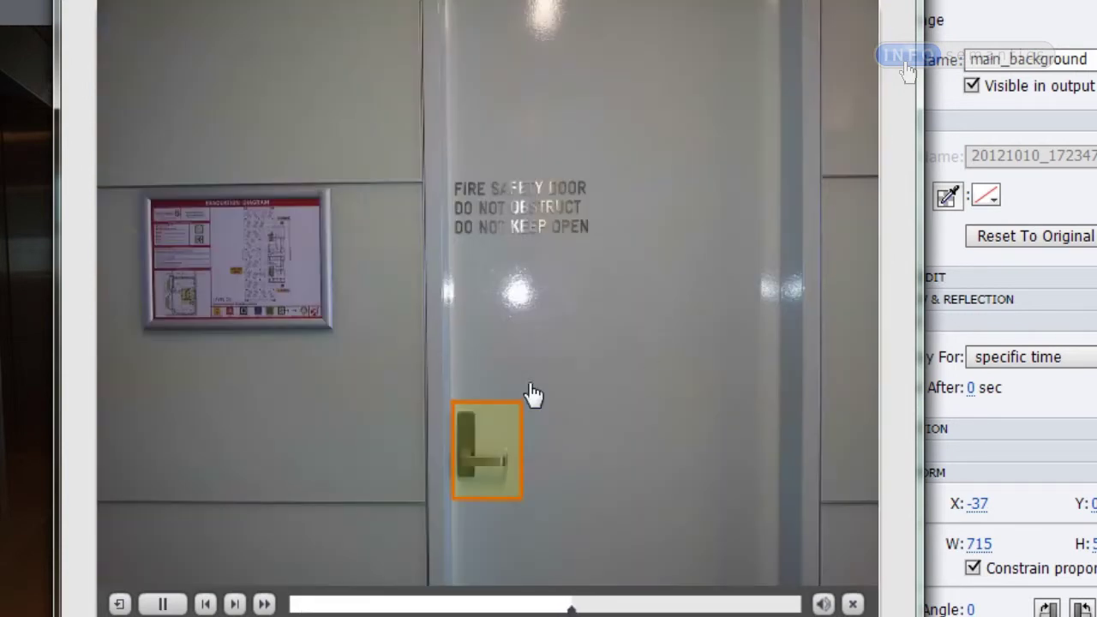
{"action": "left_click", "coordinate": [497, 412]}
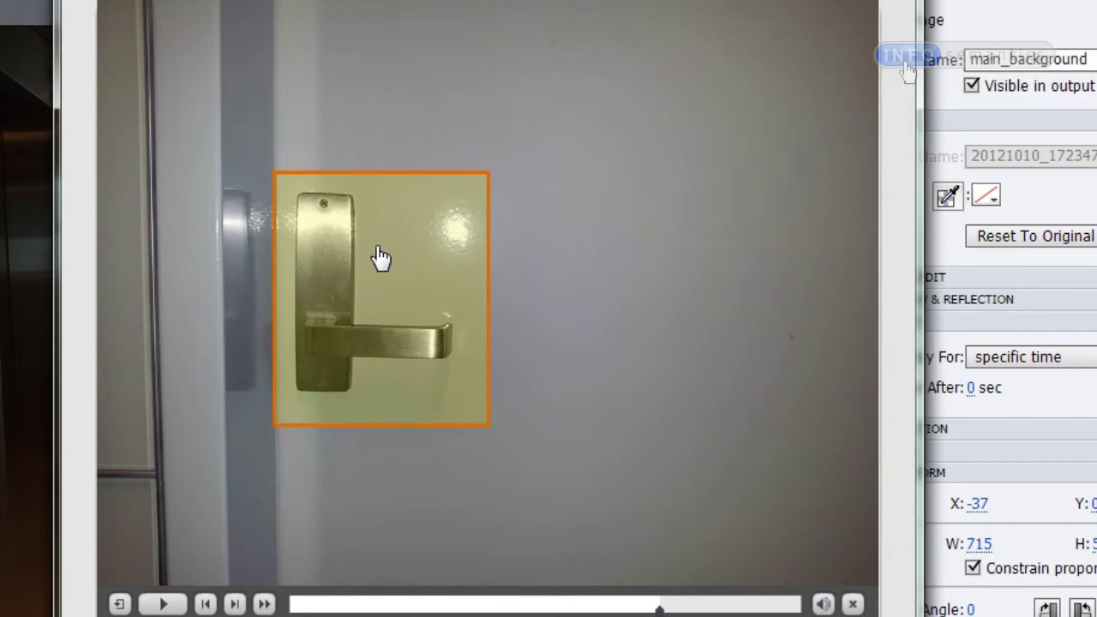
{"action": "left_click", "coordinate": [380, 255]}
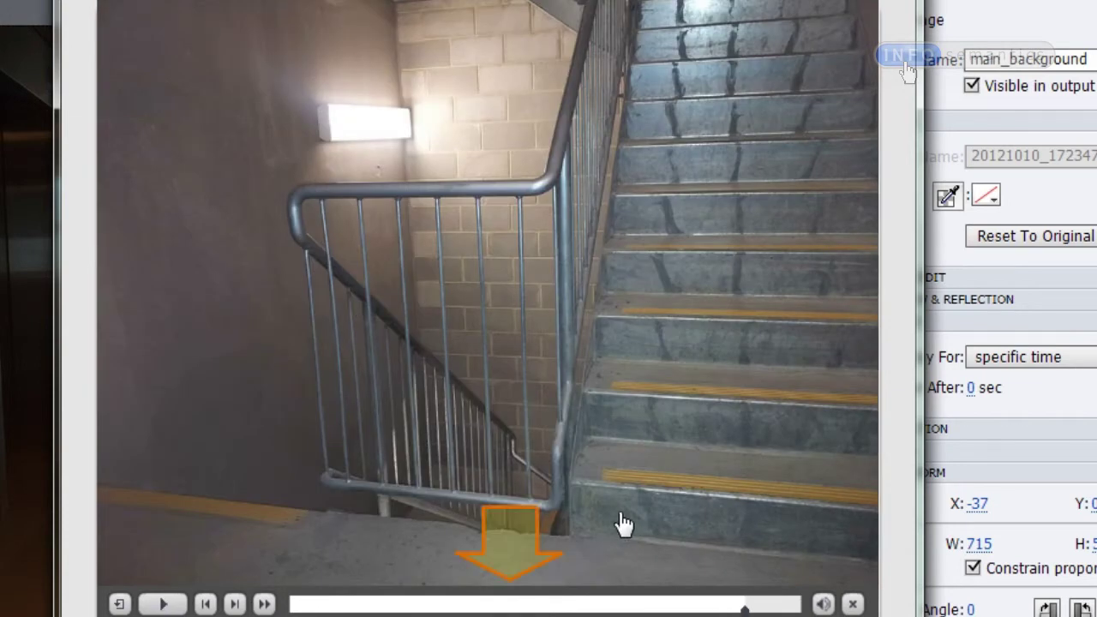
{"action": "left_click", "coordinate": [624, 521]}
{"action": "left_click", "coordinate": [566, 442]}
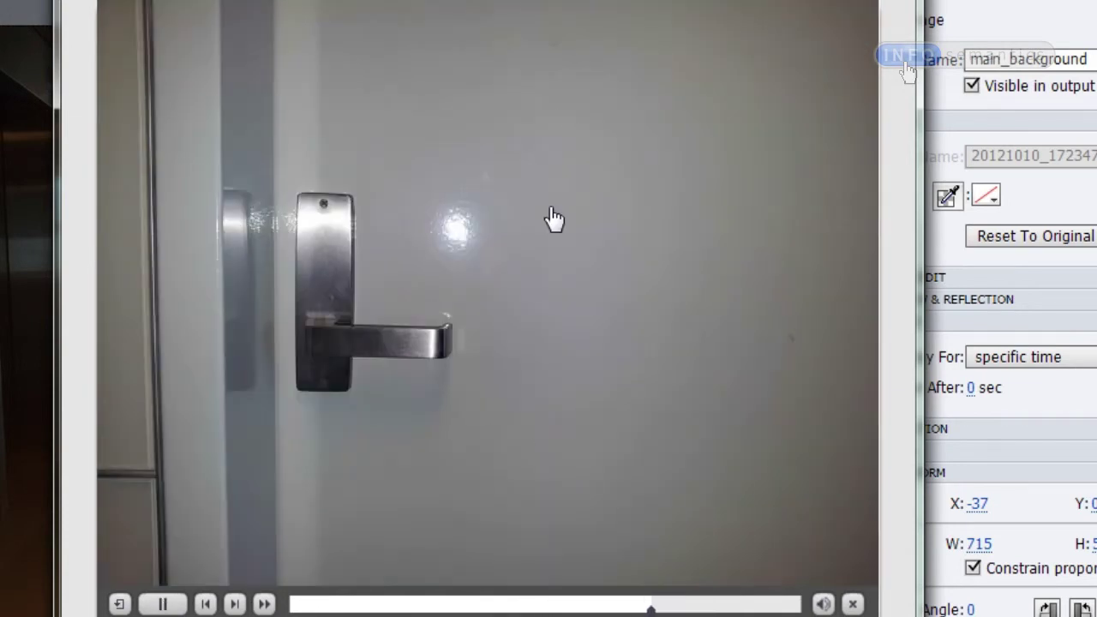
{"action": "left_click", "coordinate": [455, 180]}
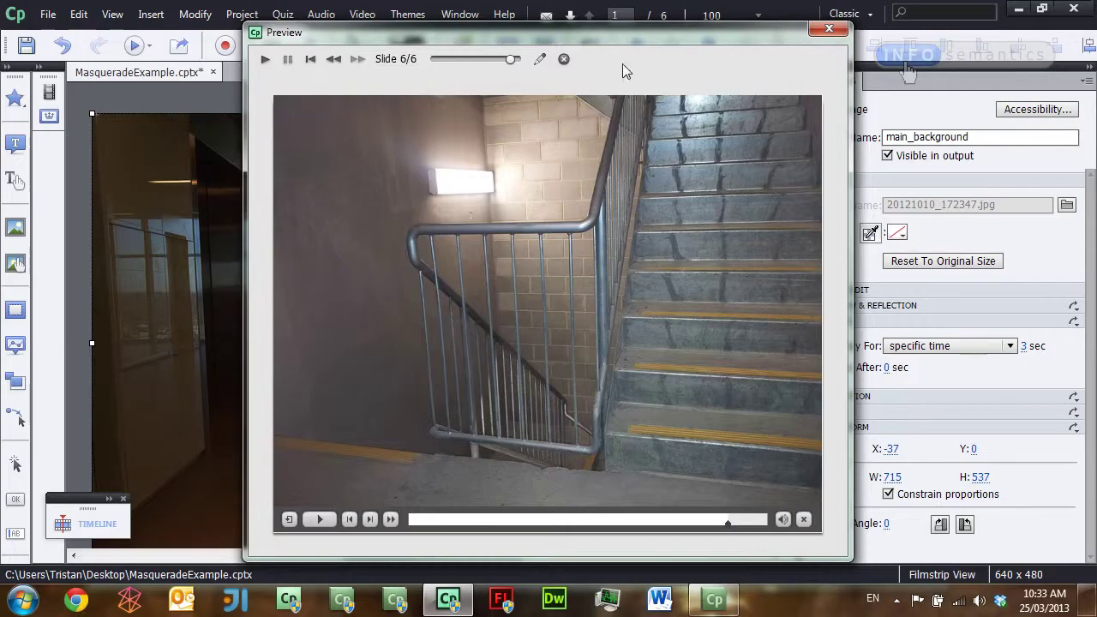
Close the preview and drag the Light animation and Custom Cursor widget onto the hallway slide.
{"action": "left_click", "coordinate": [563, 60]}
{"action": "left_click_drag", "start_coordinate": [476, 557], "coordinate": [371, 561]}
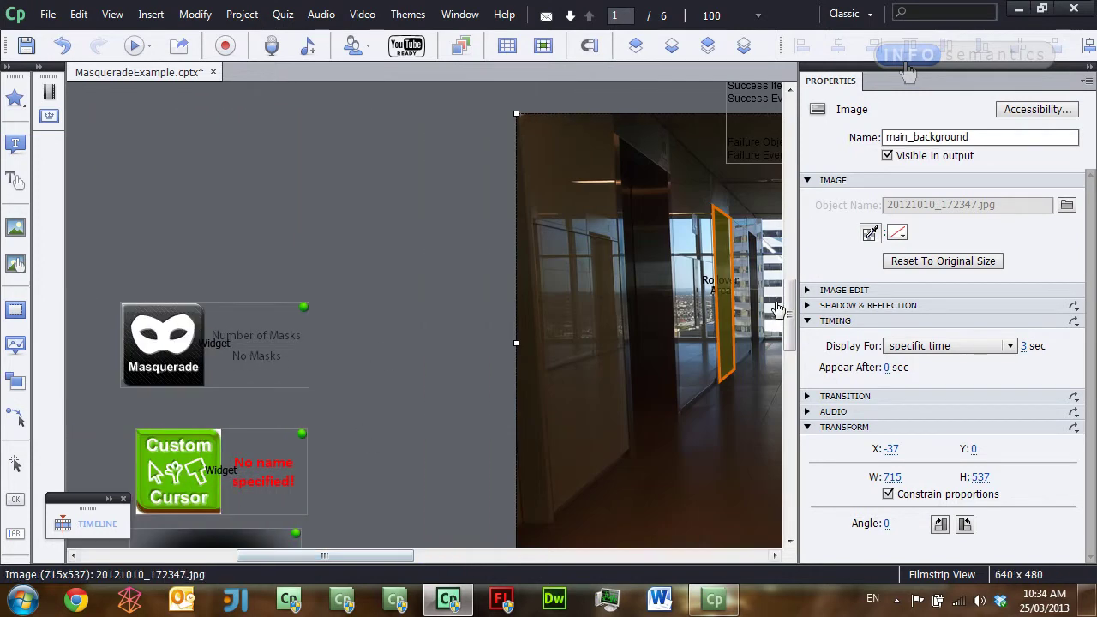
{"action": "left_click_drag", "start_coordinate": [790, 319], "coordinate": [789, 345]}
{"action": "left_click", "coordinate": [194, 416]}
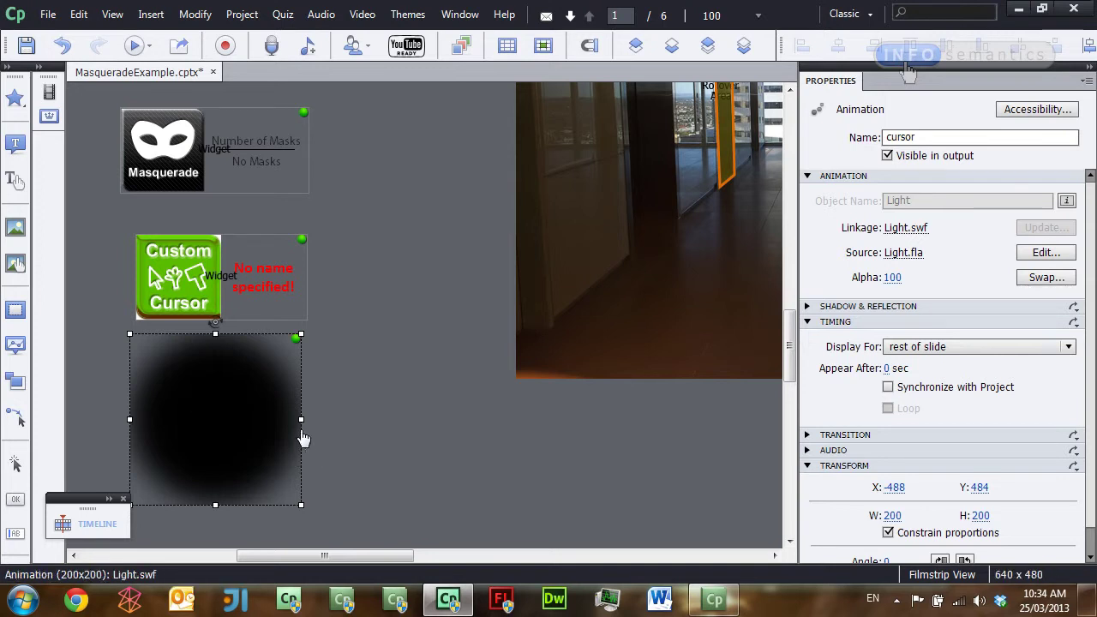
{"action": "left_click_drag", "start_coordinate": [167, 419], "coordinate": [729, 227]}
{"action": "left_click", "coordinate": [172, 288]}
{"action": "left_click_drag", "start_coordinate": [173, 288], "coordinate": [579, 211]}
Reposition the Light animation 'cursor' to X 251, Y 164, then select the Custom Cursor widget.
{"action": "left_click_drag", "start_coordinate": [365, 555], "coordinate": [469, 556]}
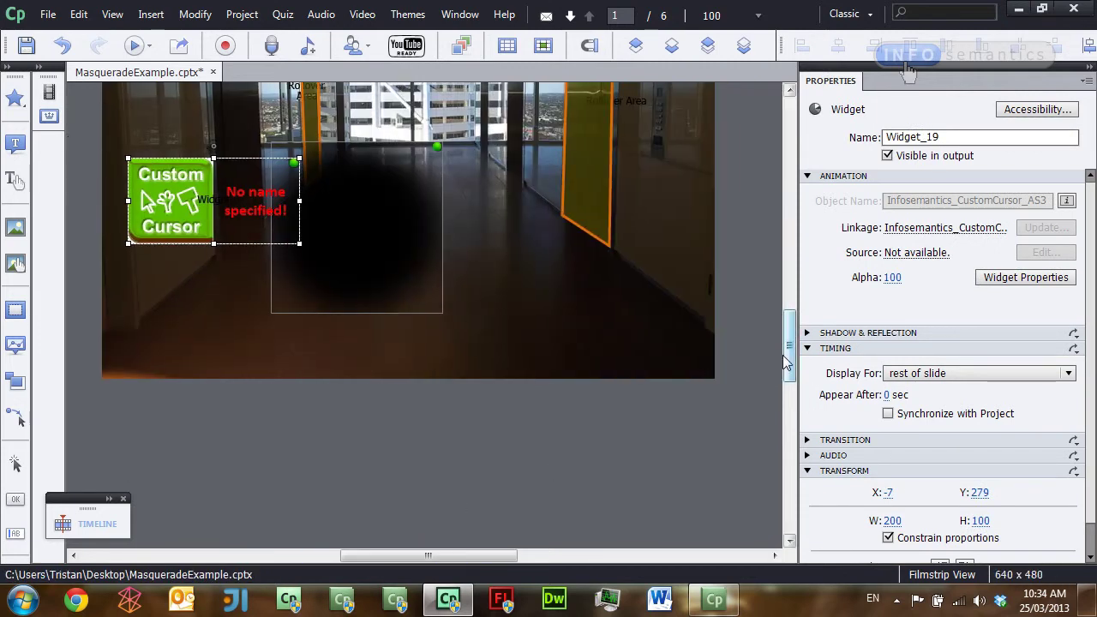
{"action": "scroll", "coordinate": [618, 369], "scroll_direction": "up", "scroll_amount": 3}
{"action": "left_click", "coordinate": [386, 439]}
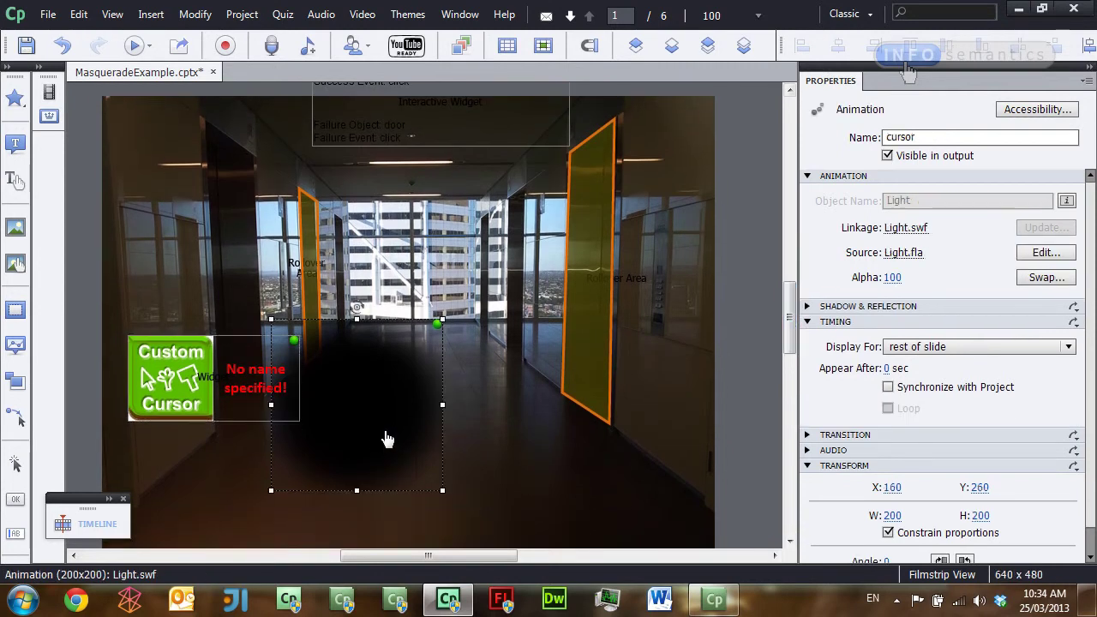
{"action": "left_click_drag", "start_coordinate": [337, 432], "coordinate": [416, 349]}
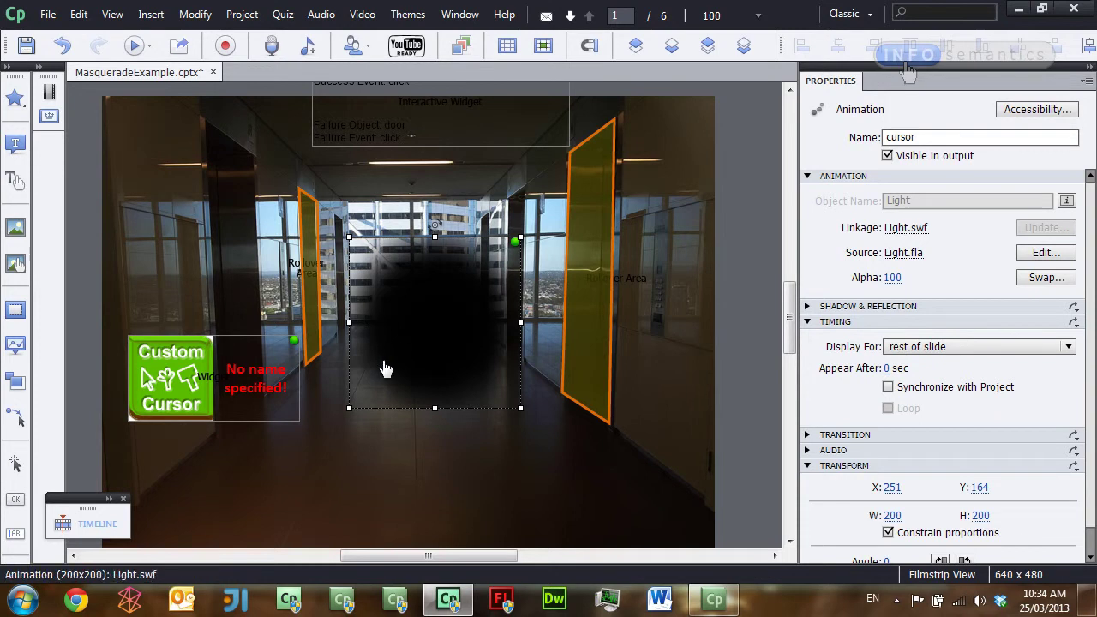
{"action": "double_click", "coordinate": [933, 137]}
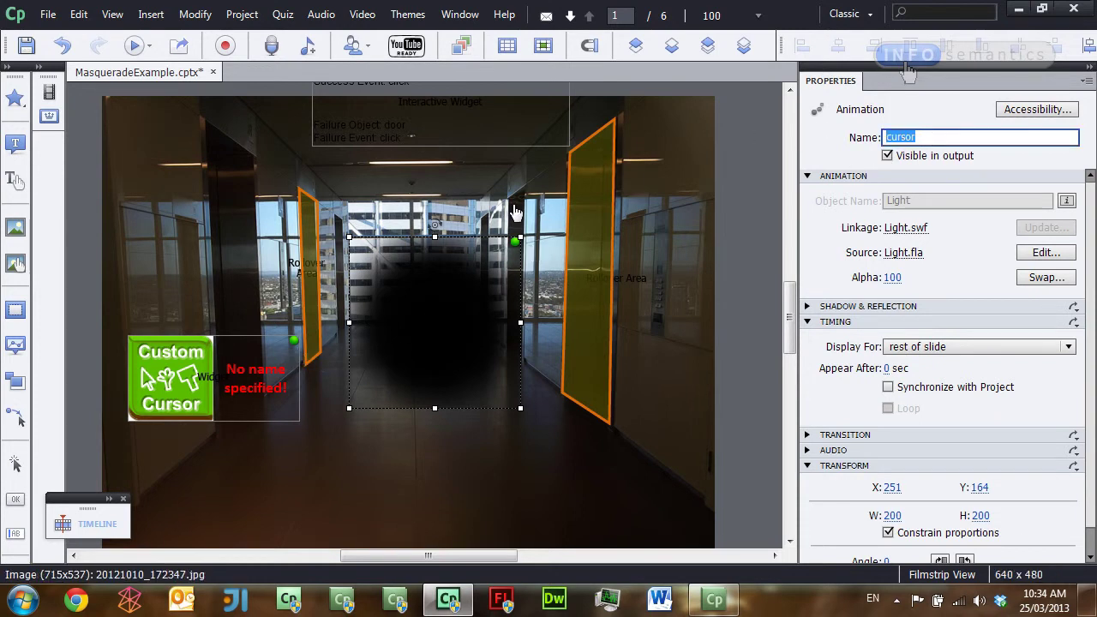
{"action": "left_click", "coordinate": [227, 395]}
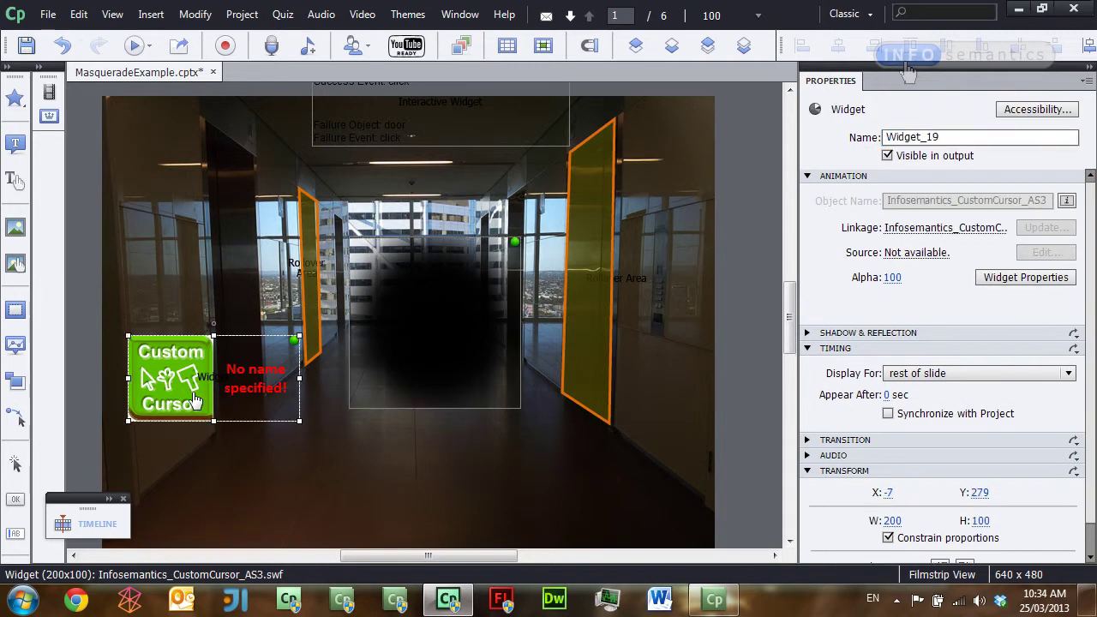
Set the Custom Cursor widget's image to the stage object named 'cursor'.
{"action": "double_click", "coordinate": [192, 391]}
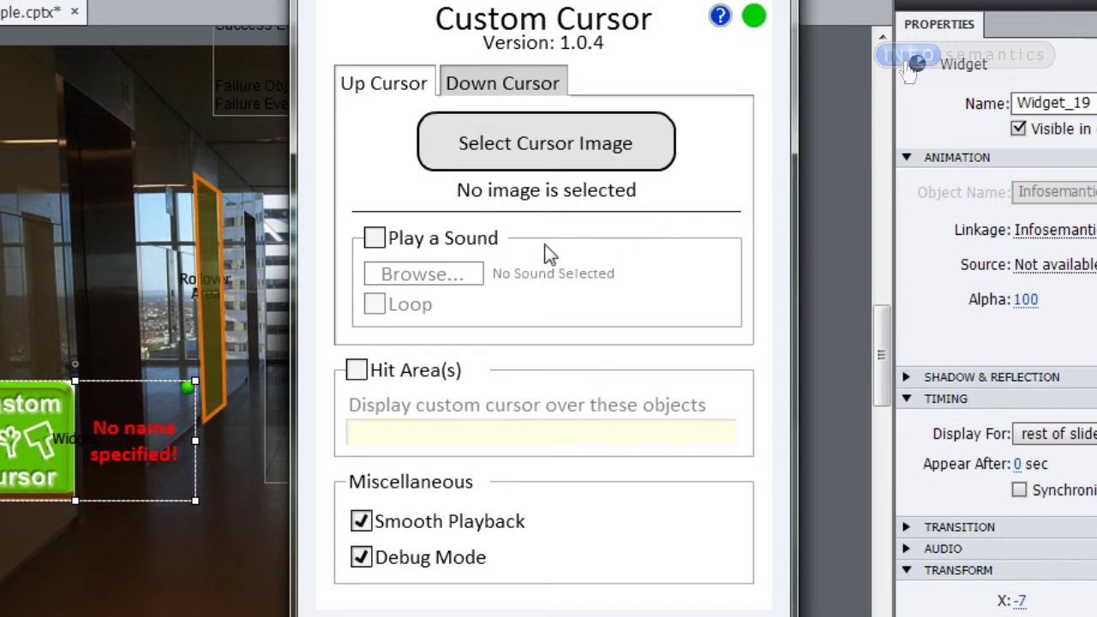
{"action": "left_click", "coordinate": [528, 157]}
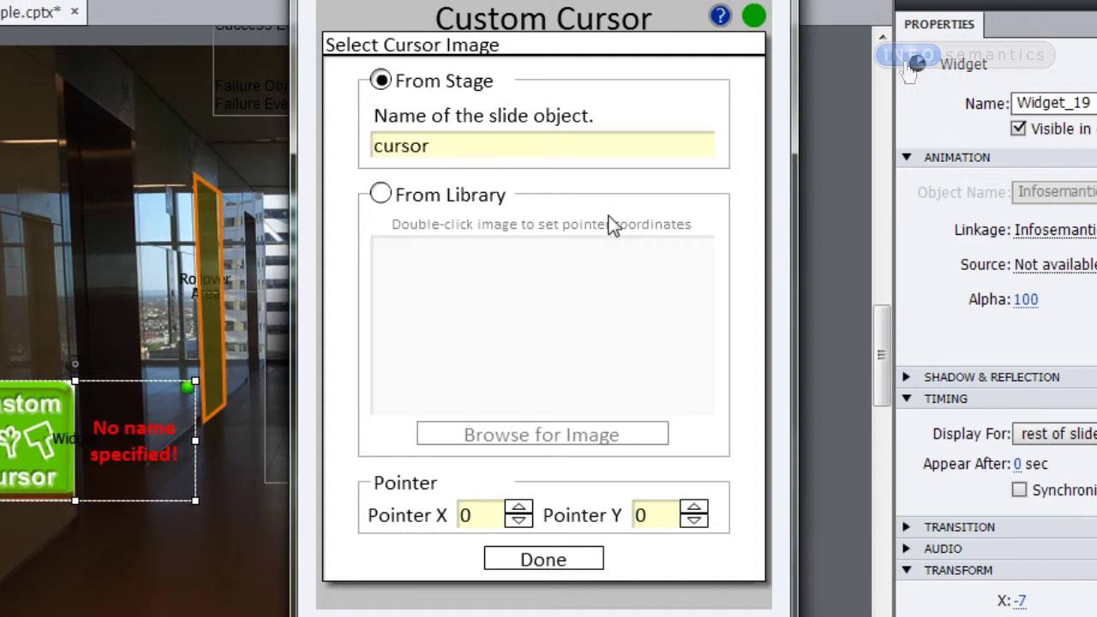
{"action": "left_click", "coordinate": [554, 562]}
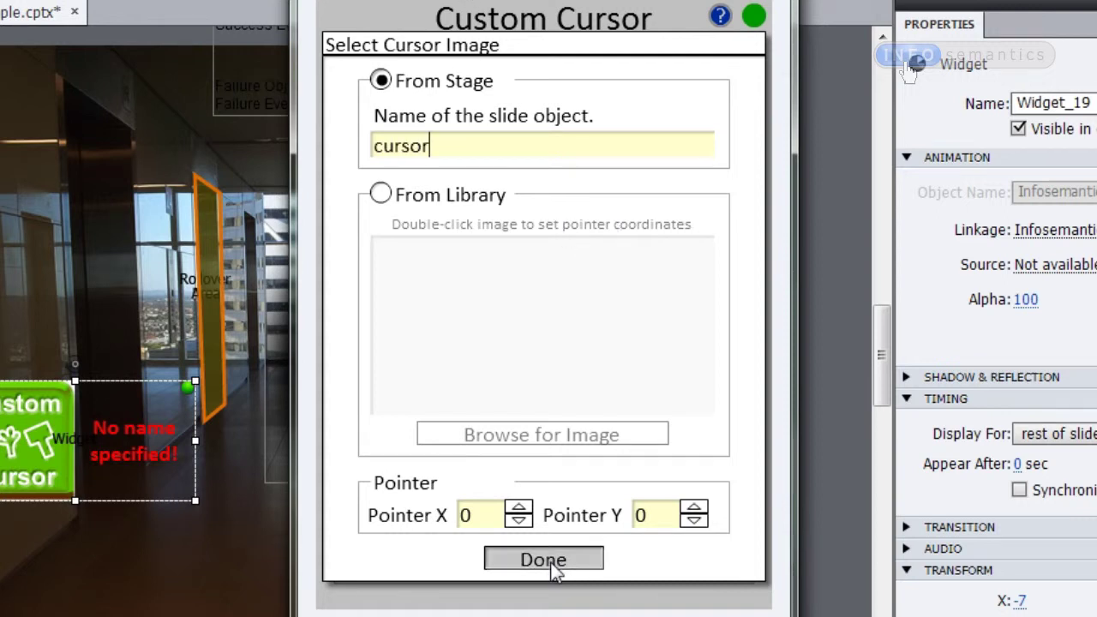
{"action": "left_click", "coordinate": [580, 558]}
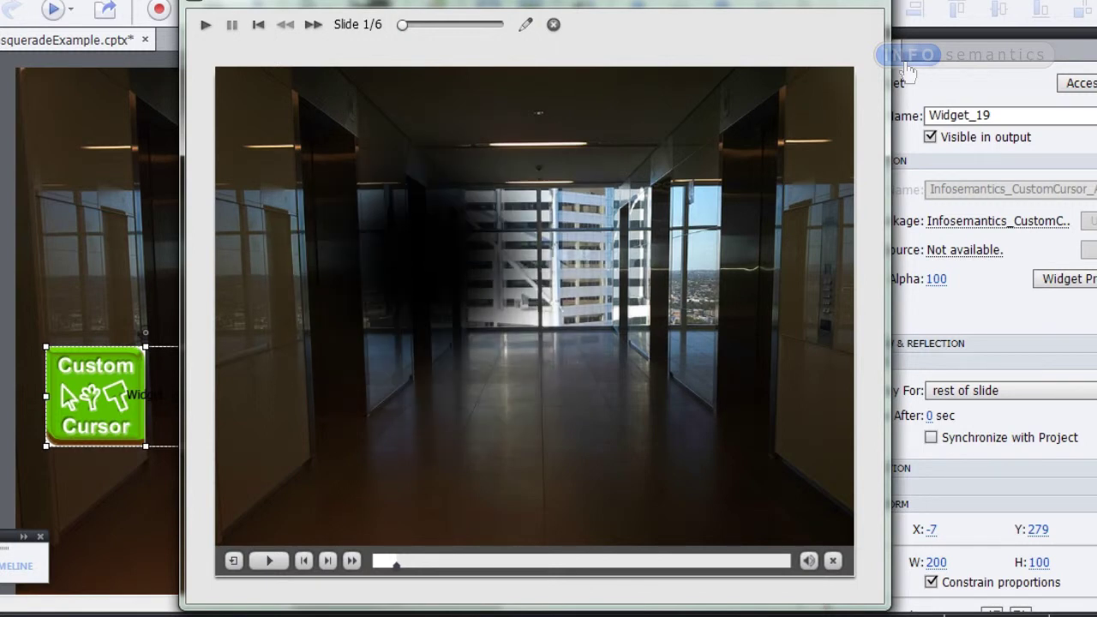
Close the preview and confirm the Light animation 'cursor' measures 200 by 200.
{"action": "left_click", "coordinate": [554, 24]}
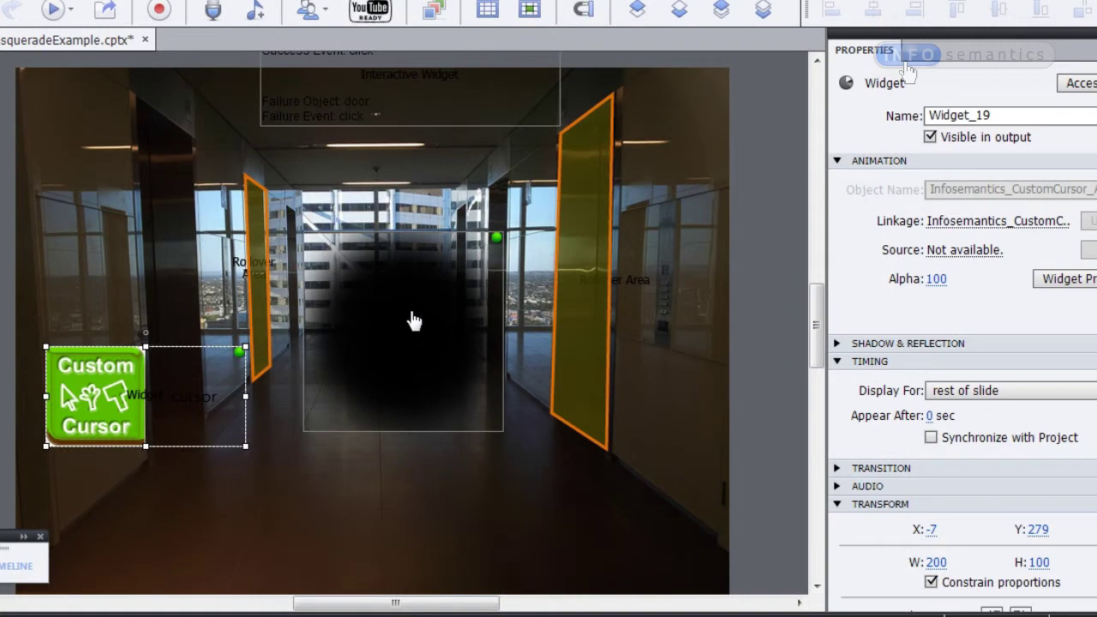
{"action": "left_click", "coordinate": [414, 321]}
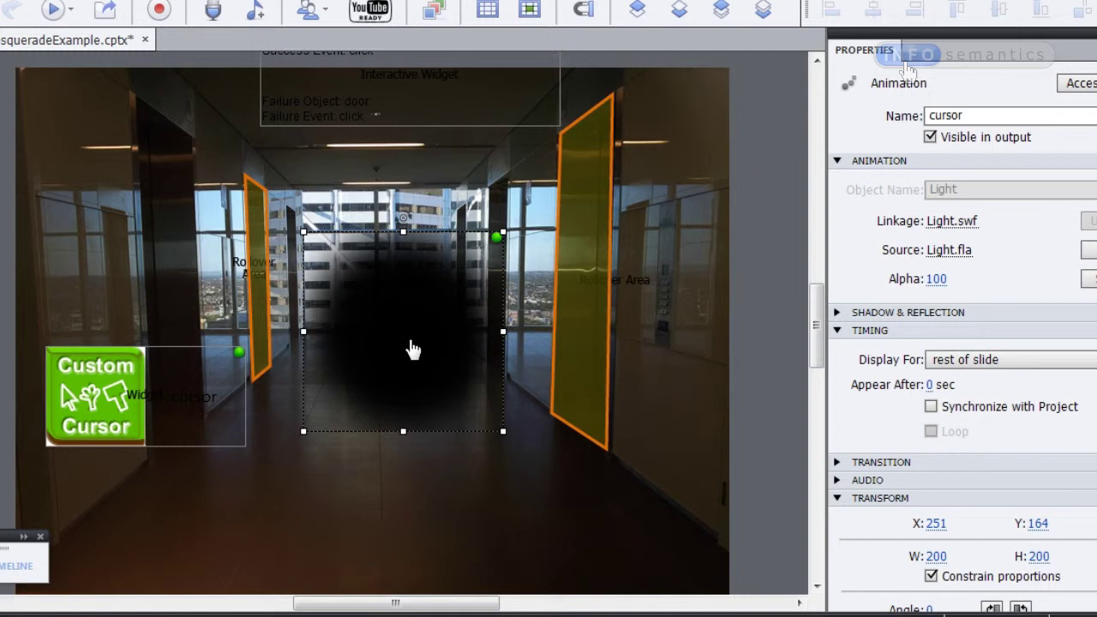
Set the custom cursor image's pointer hotspot to X 100, Y 100.
{"action": "left_click", "coordinate": [169, 394]}
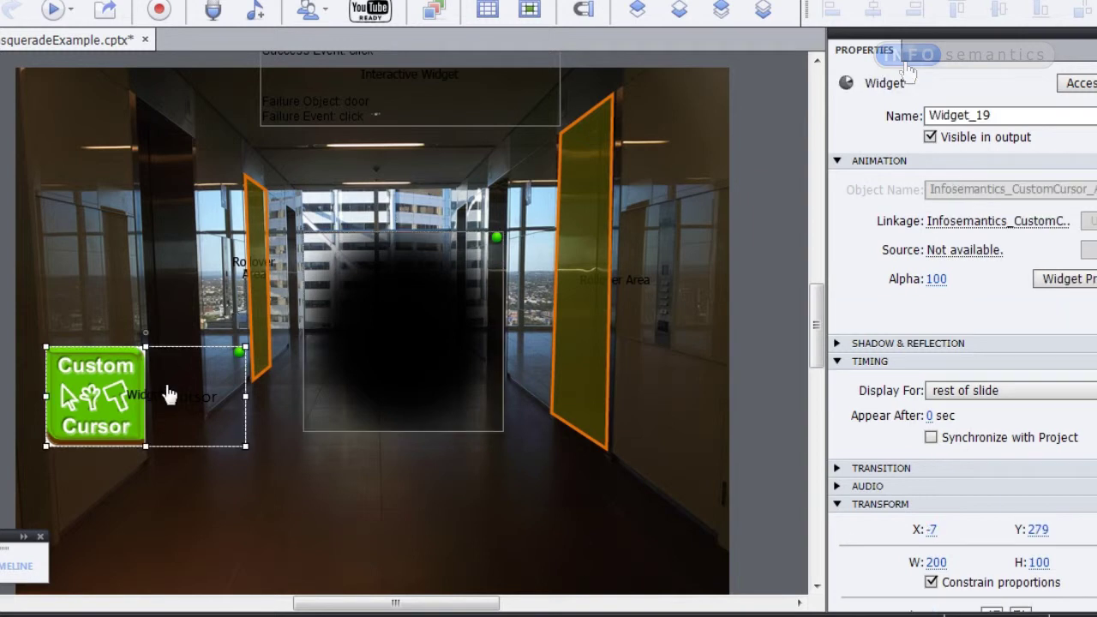
{"action": "double_click", "coordinate": [74, 396]}
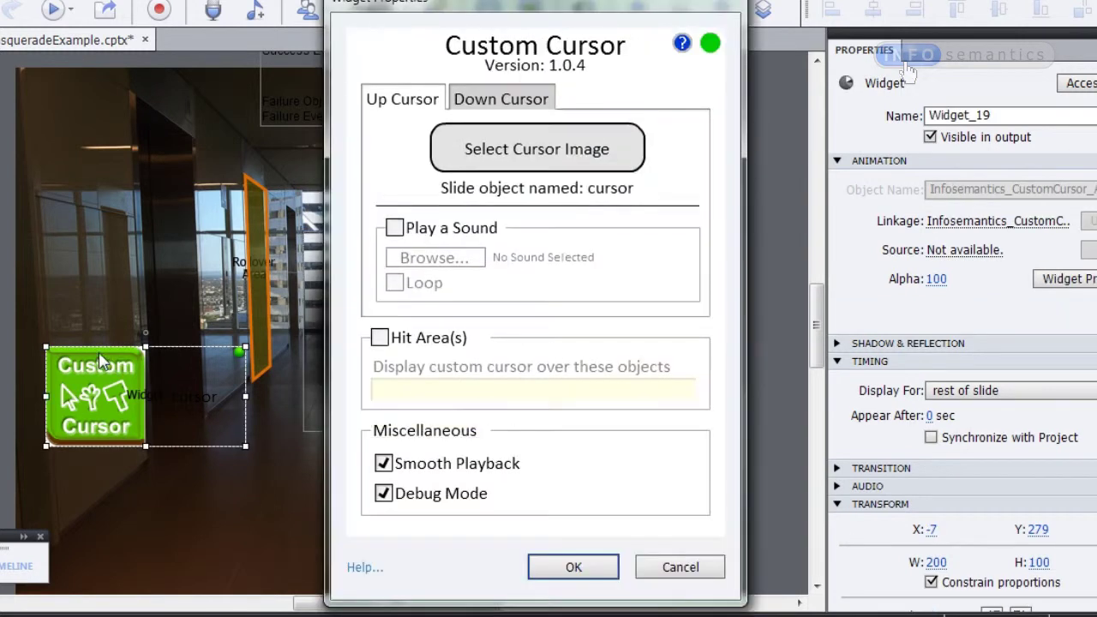
{"action": "left_click", "coordinate": [590, 155]}
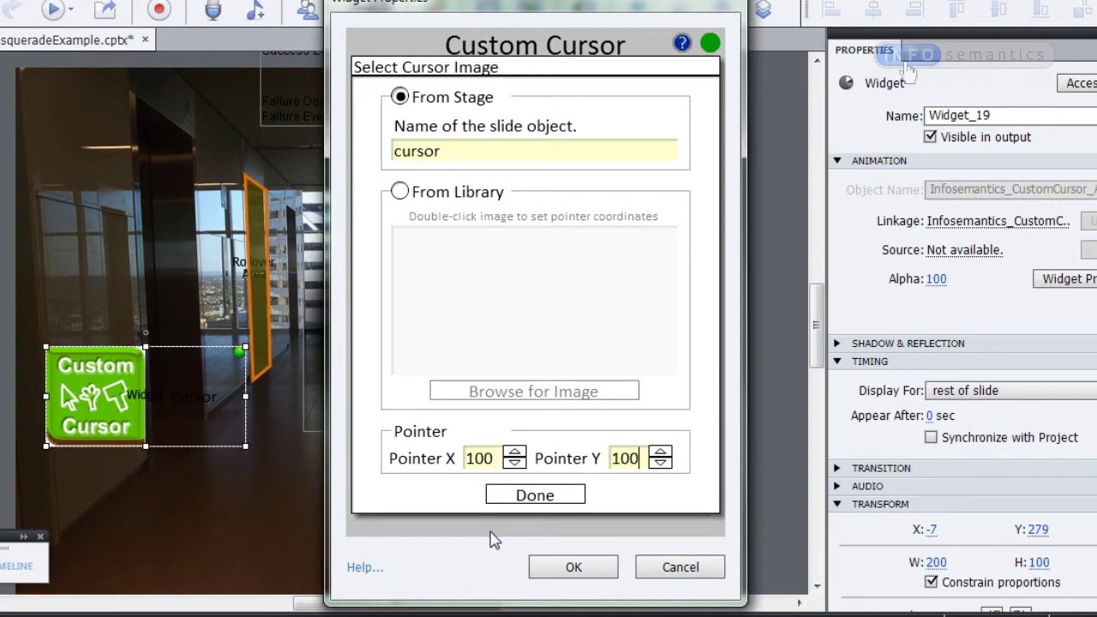
{"action": "left_click", "coordinate": [534, 494]}
{"action": "left_click", "coordinate": [587, 567]}
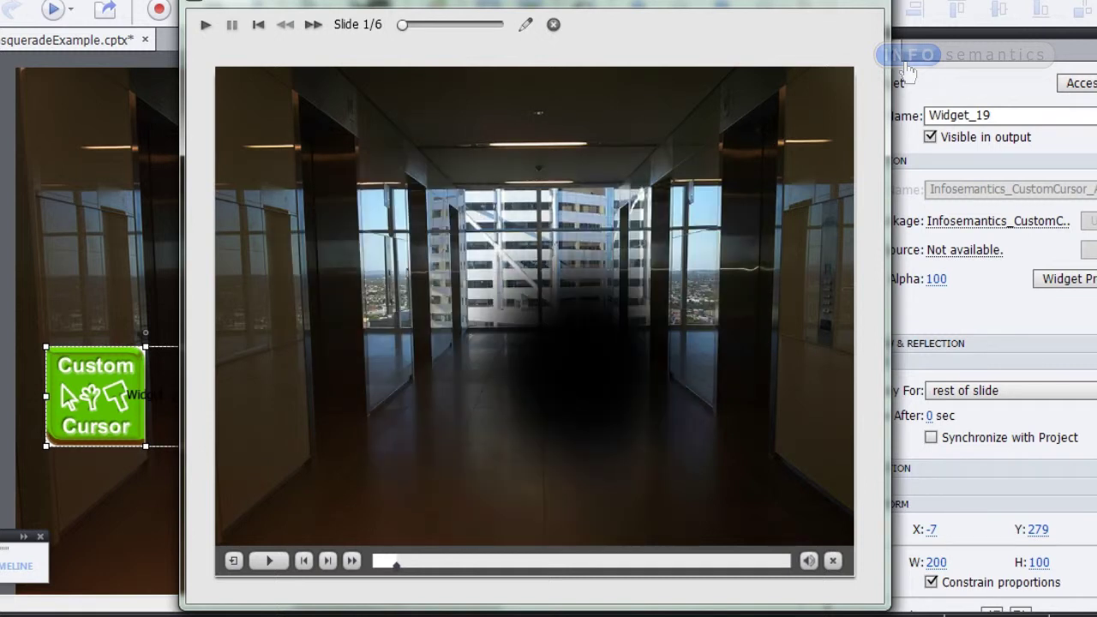
Close the preview and move the Masquerade widget onto the slide's left side.
{"action": "left_click", "coordinate": [554, 24]}
{"action": "left_click_drag", "start_coordinate": [457, 610], "coordinate": [314, 611]}
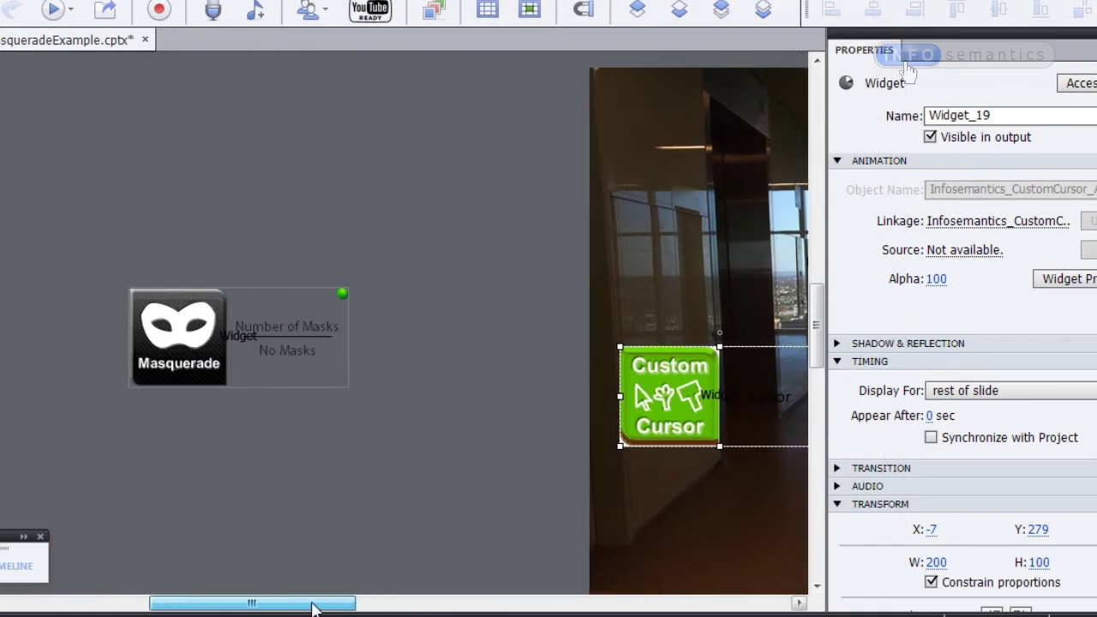
{"action": "left_click", "coordinate": [157, 351]}
{"action": "left_click_drag", "start_coordinate": [517, 318], "coordinate": [630, 298]}
{"action": "left_click_drag", "start_coordinate": [242, 602], "coordinate": [368, 605]}
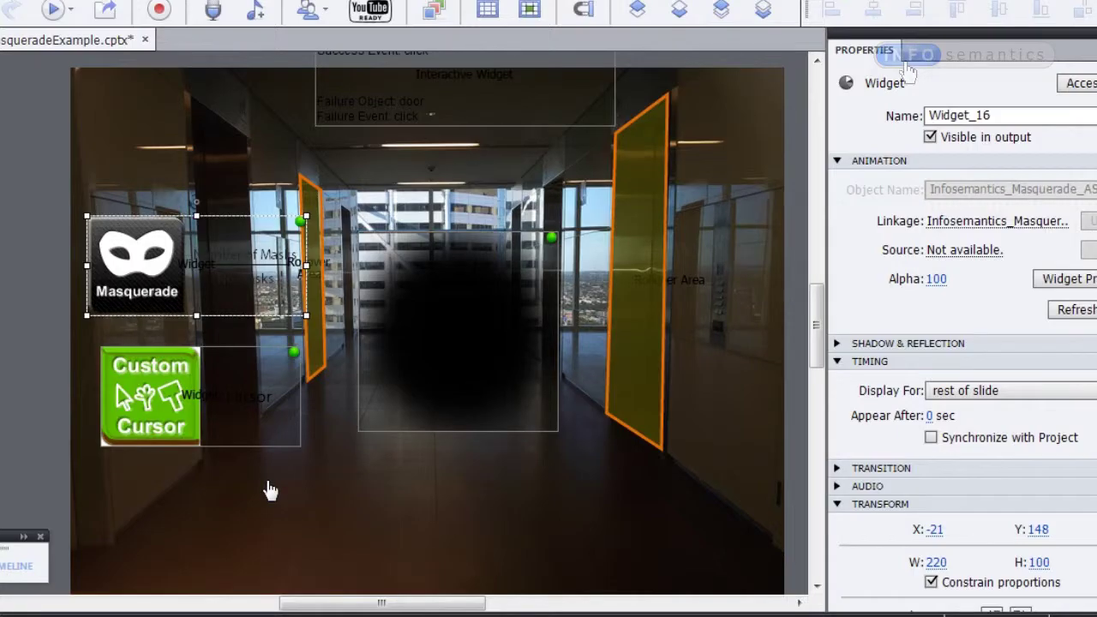
Copy the background image's name main_background, then select the Masquerade widget.
{"action": "left_click", "coordinate": [486, 347]}
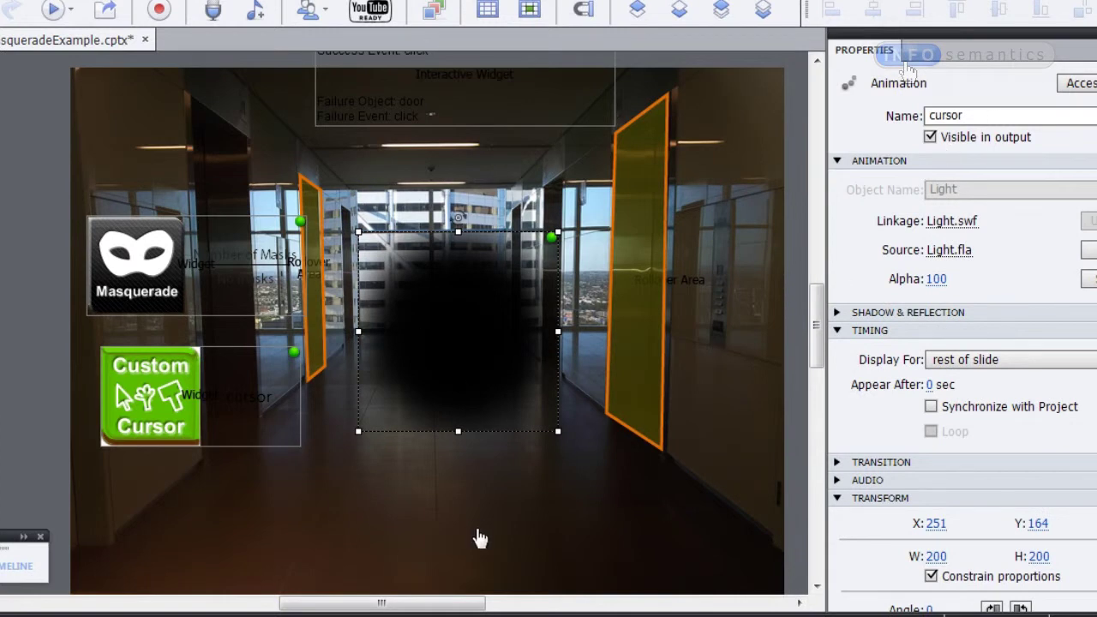
{"action": "left_click", "coordinate": [219, 522]}
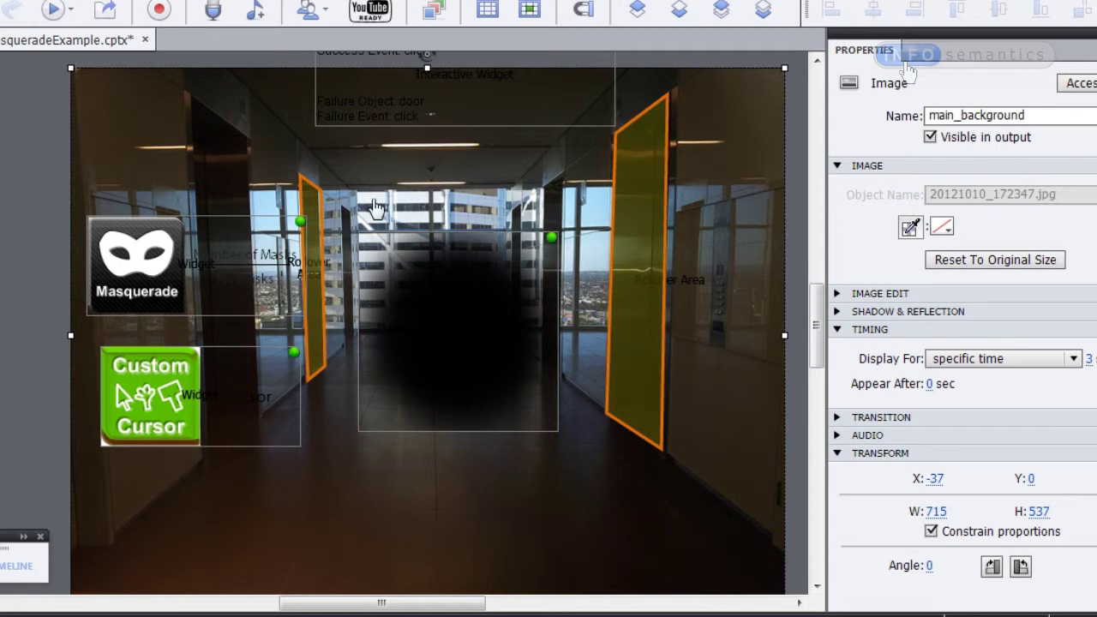
{"action": "double_click", "coordinate": [1048, 115]}
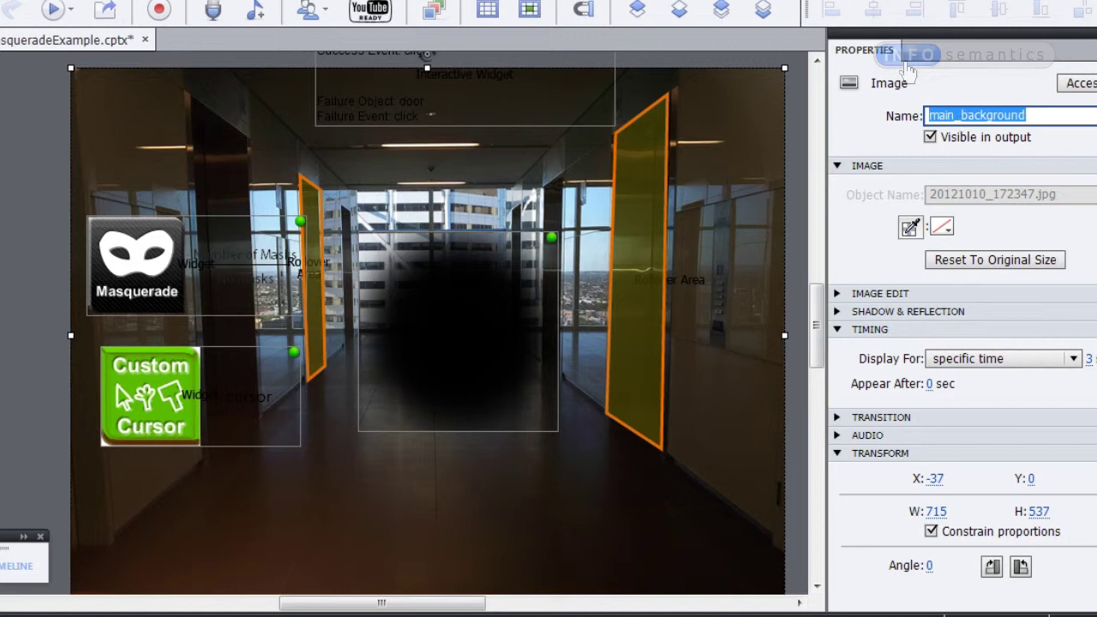
{"action": "left_click", "coordinate": [152, 285]}
Set Masquerade's mask to 'cursor' and maskee to 'main_background', then preview and close.
{"action": "double_click", "coordinate": [151, 285]}
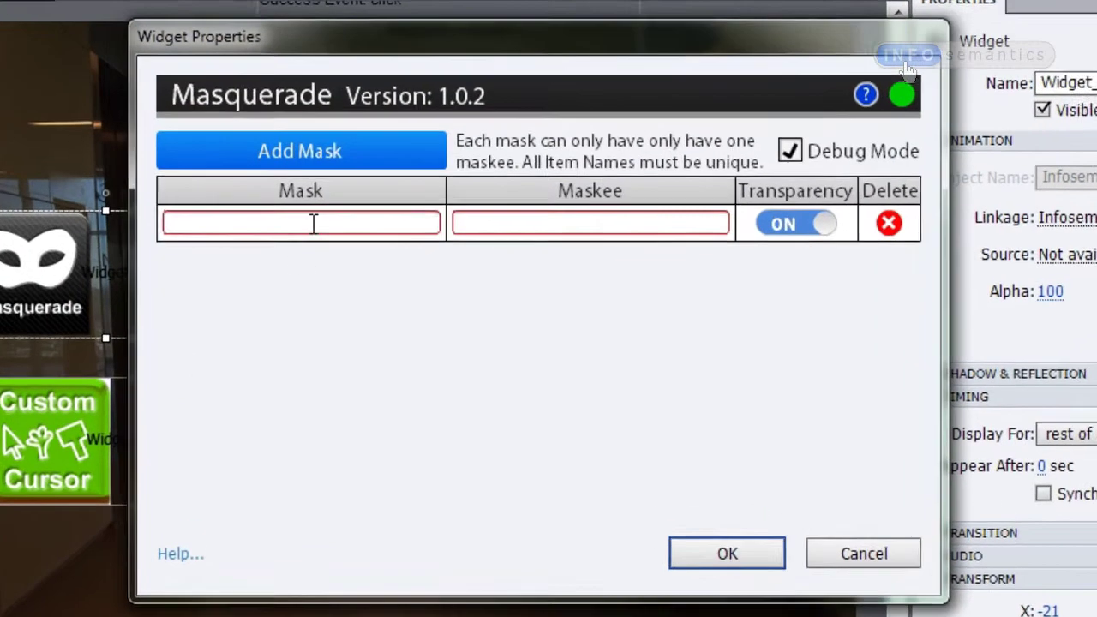
{"action": "left_click", "coordinate": [314, 223]}
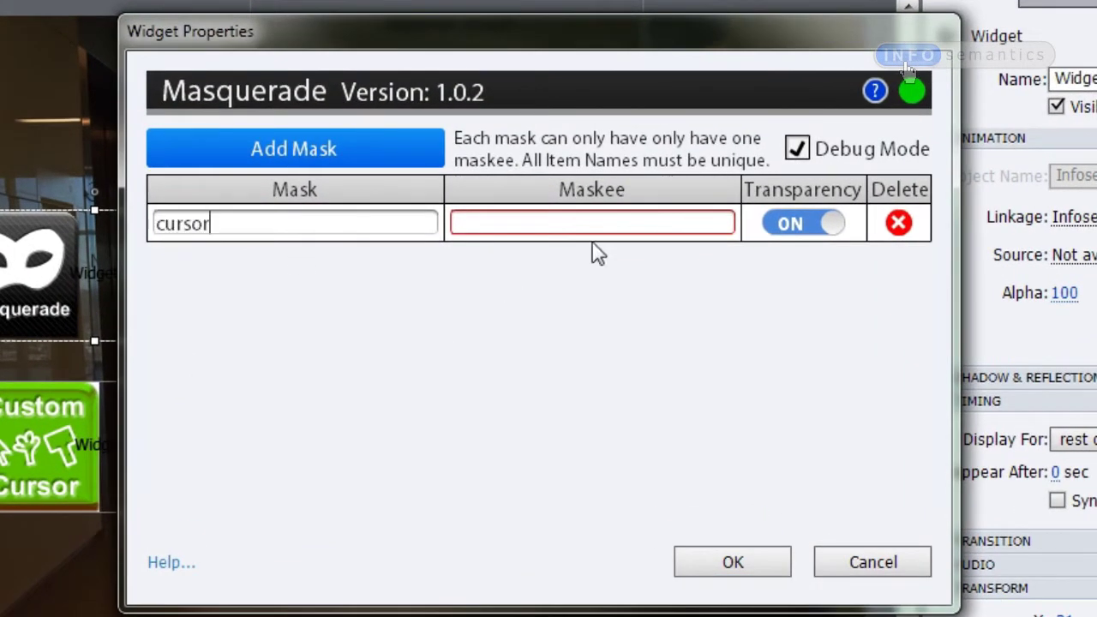
{"action": "left_click", "coordinate": [596, 216]}
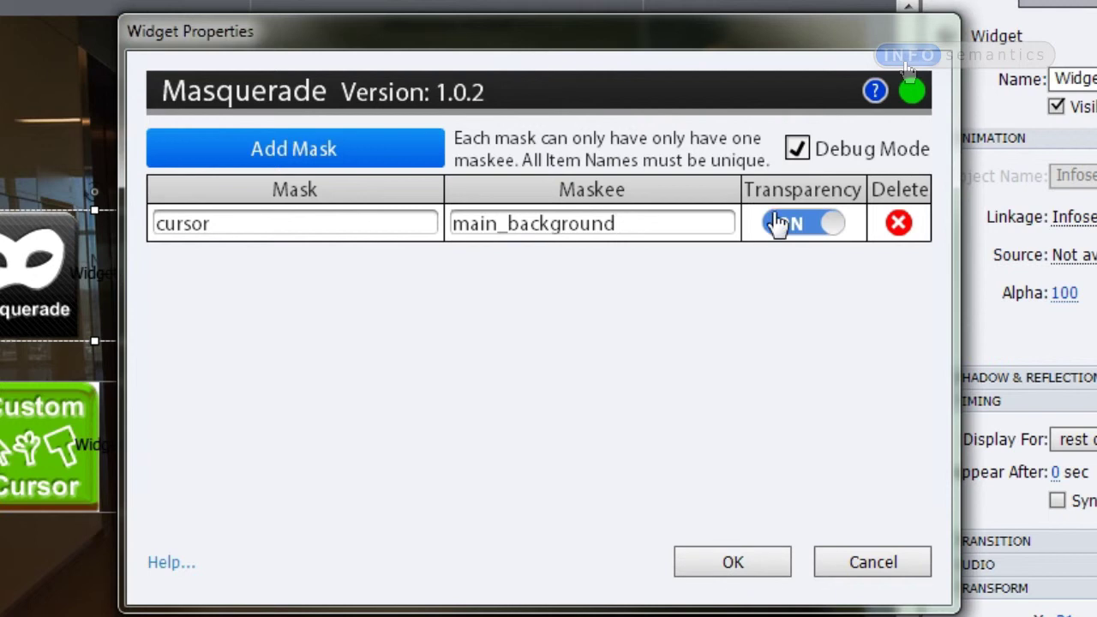
{"action": "left_click", "coordinate": [731, 563]}
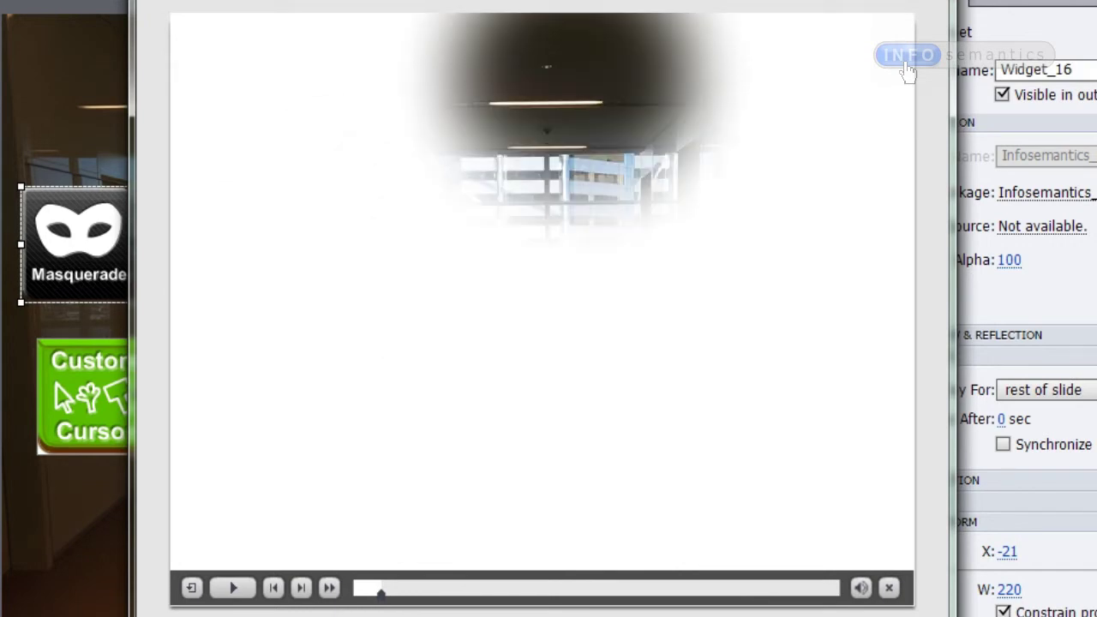
{"action": "key", "text": "Escape"}
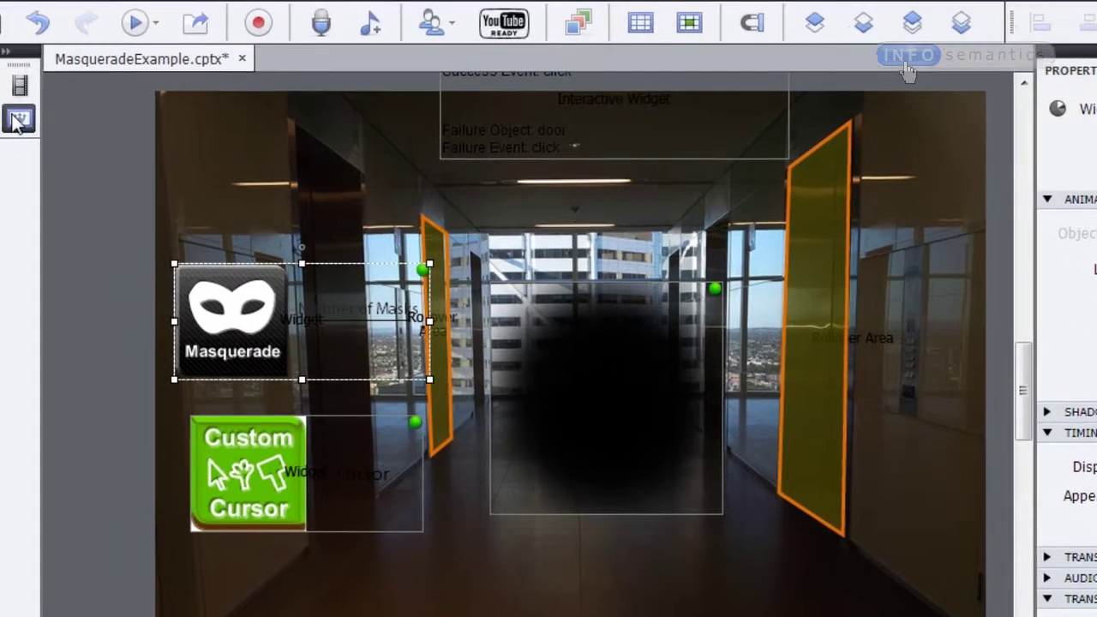
Give the Blank master slide a #000000 stage without project background, then reopen slide 1.
{"action": "left_click", "coordinate": [19, 115]}
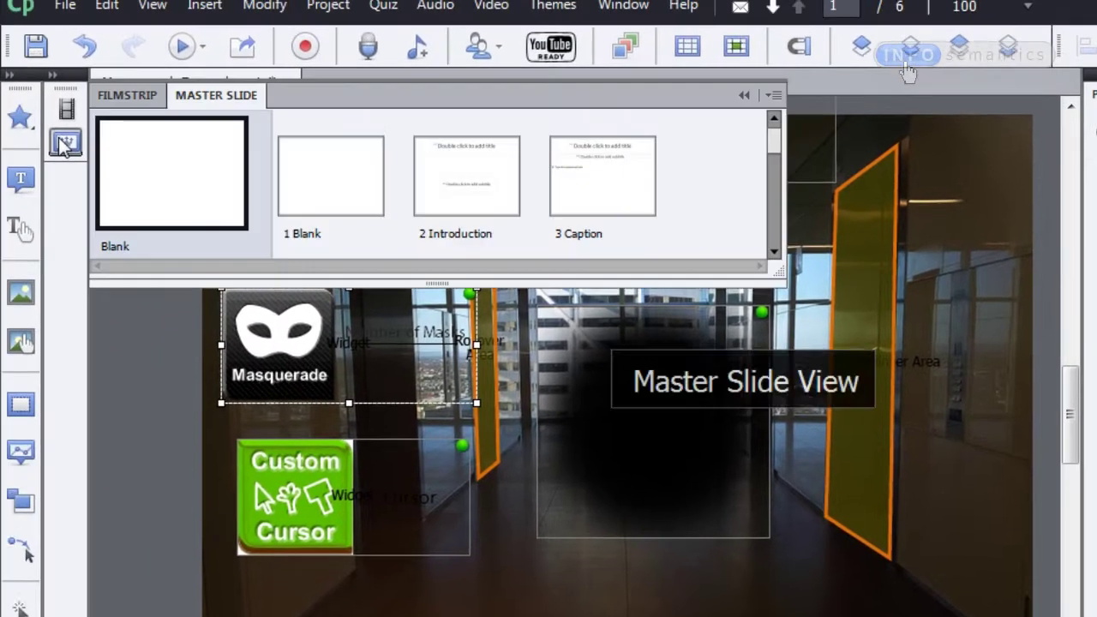
{"action": "left_click", "coordinate": [64, 143]}
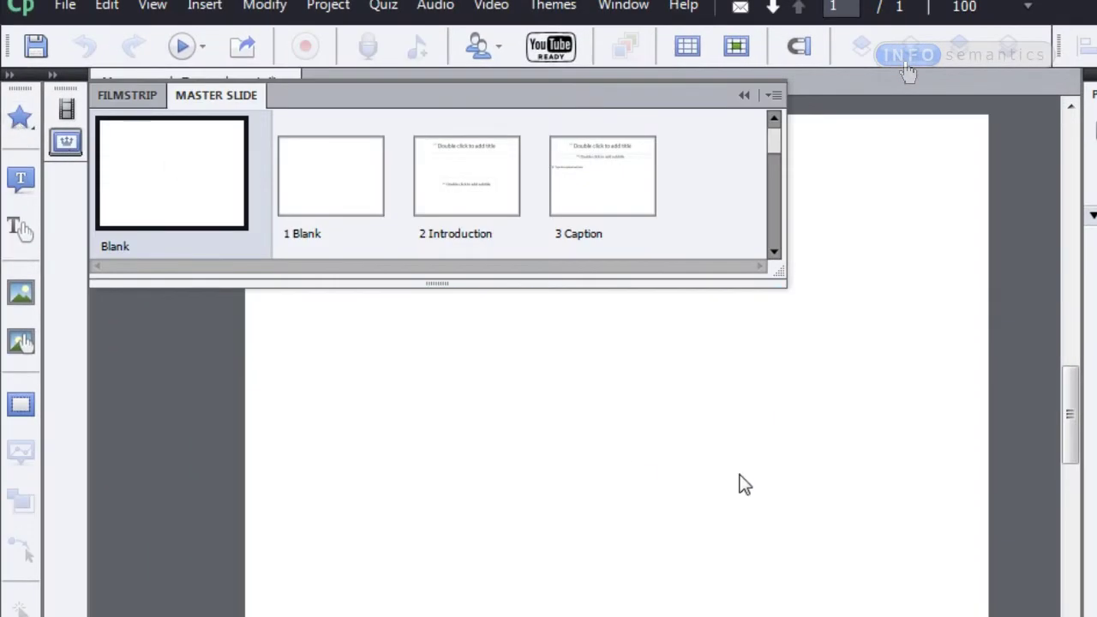
{"action": "left_click", "coordinate": [742, 483]}
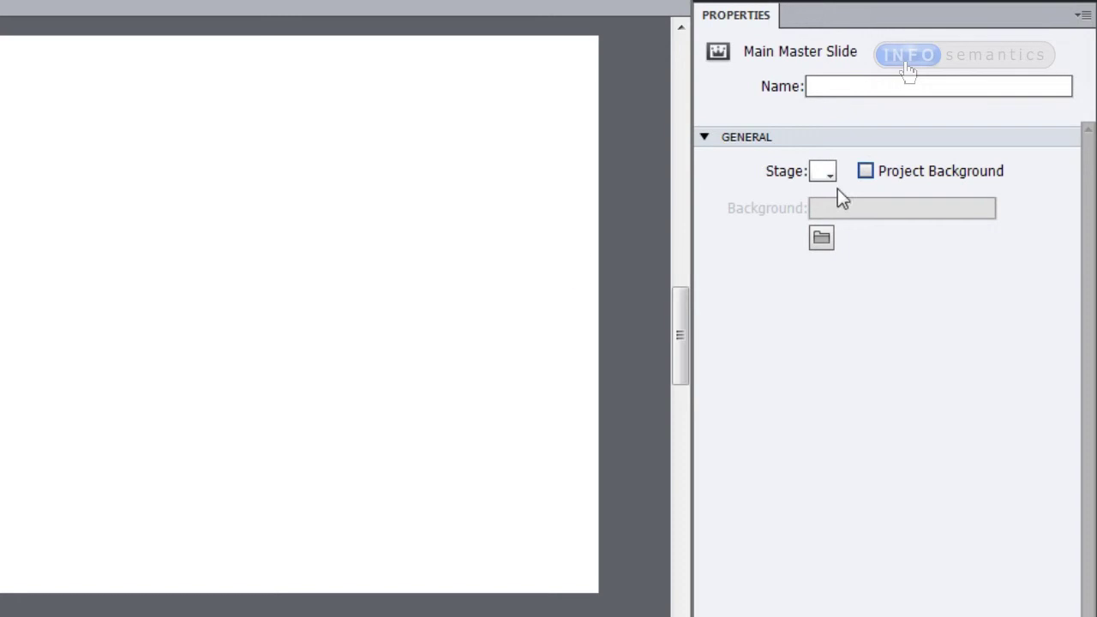
{"action": "left_click", "coordinate": [831, 173]}
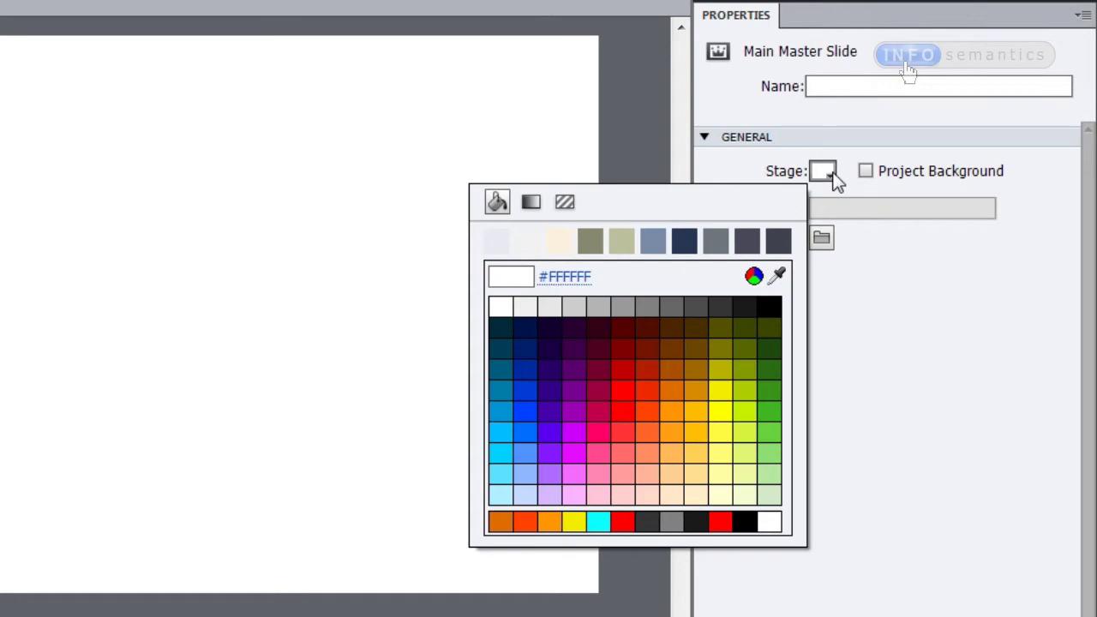
{"action": "left_click", "coordinate": [768, 307]}
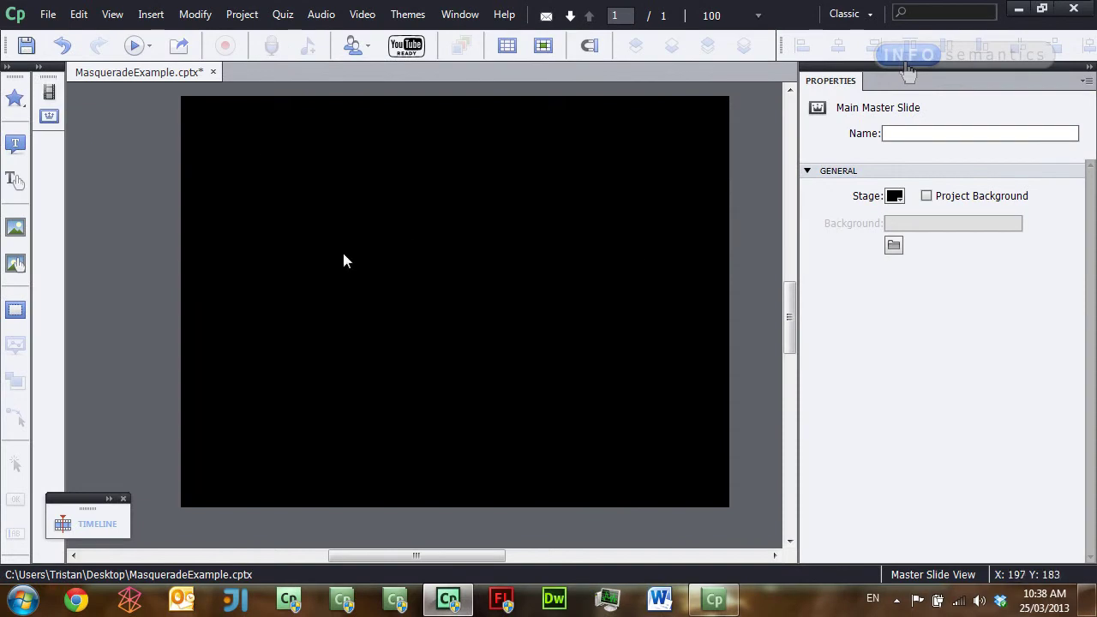
{"action": "left_click", "coordinate": [49, 92]}
{"action": "left_click", "coordinate": [148, 135]}
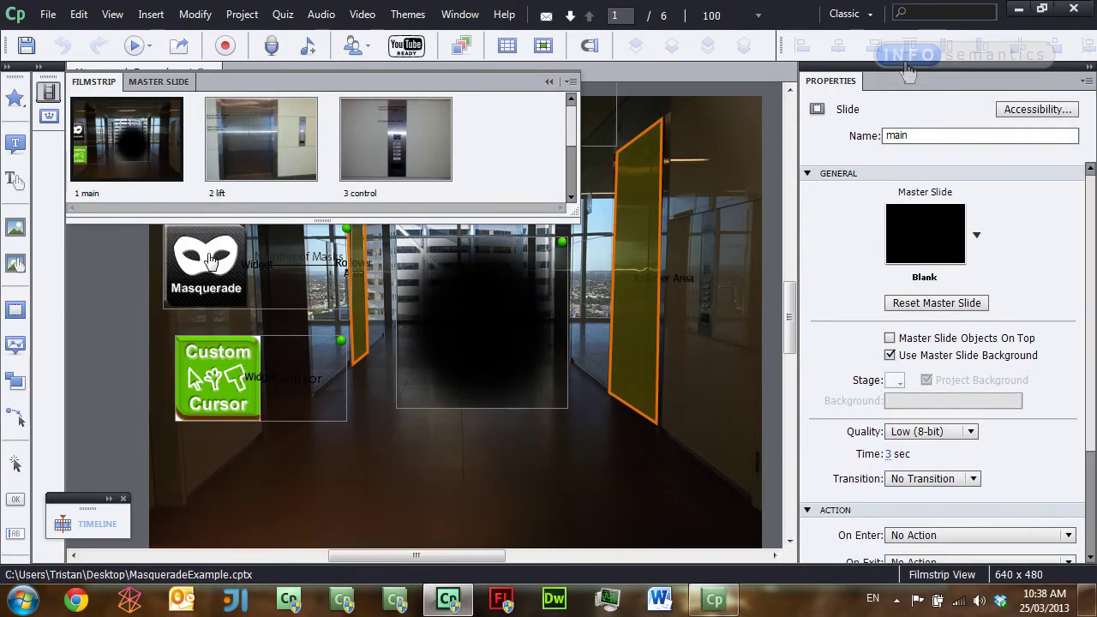
Preview the project with the current mask settings, then close the preview.
{"action": "left_click", "coordinate": [485, 478]}
{"action": "left_click", "coordinate": [84, 322]}
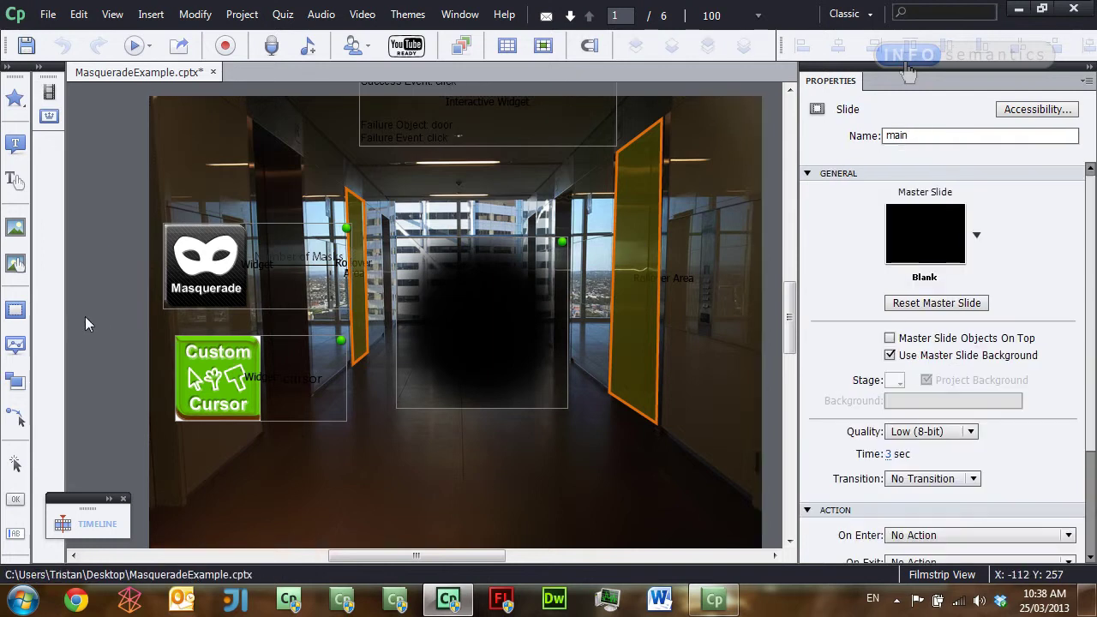
{"action": "key", "text": "F4"}
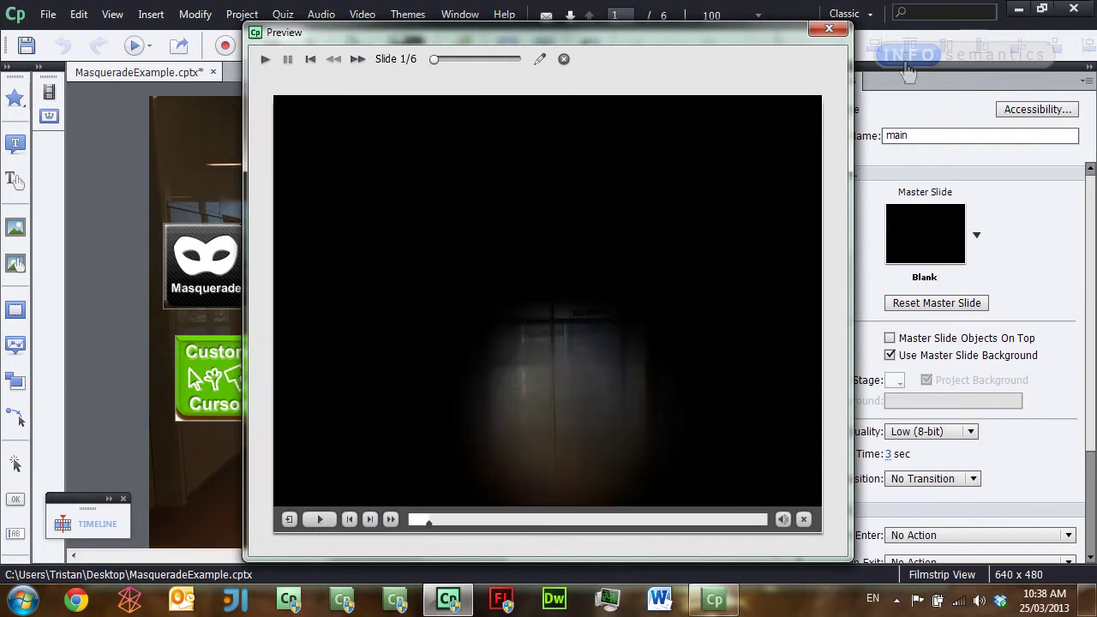
{"action": "left_click", "coordinate": [564, 60]}
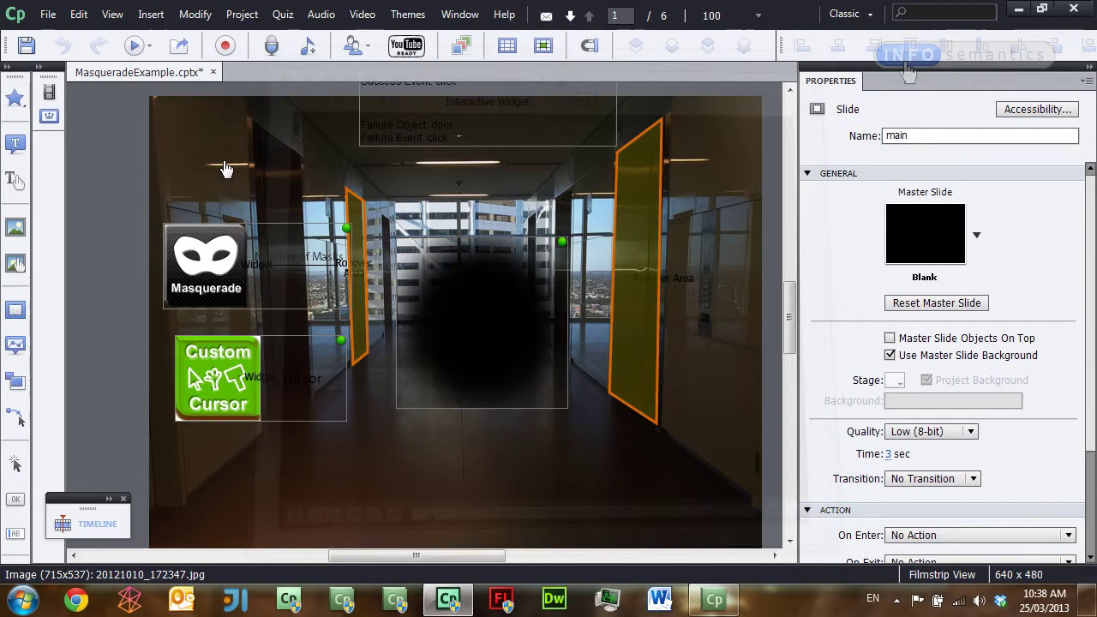
Switch the Masquerade mask's Transparency OFF and preview the spotlight effect again.
{"action": "double_click", "coordinate": [206, 278]}
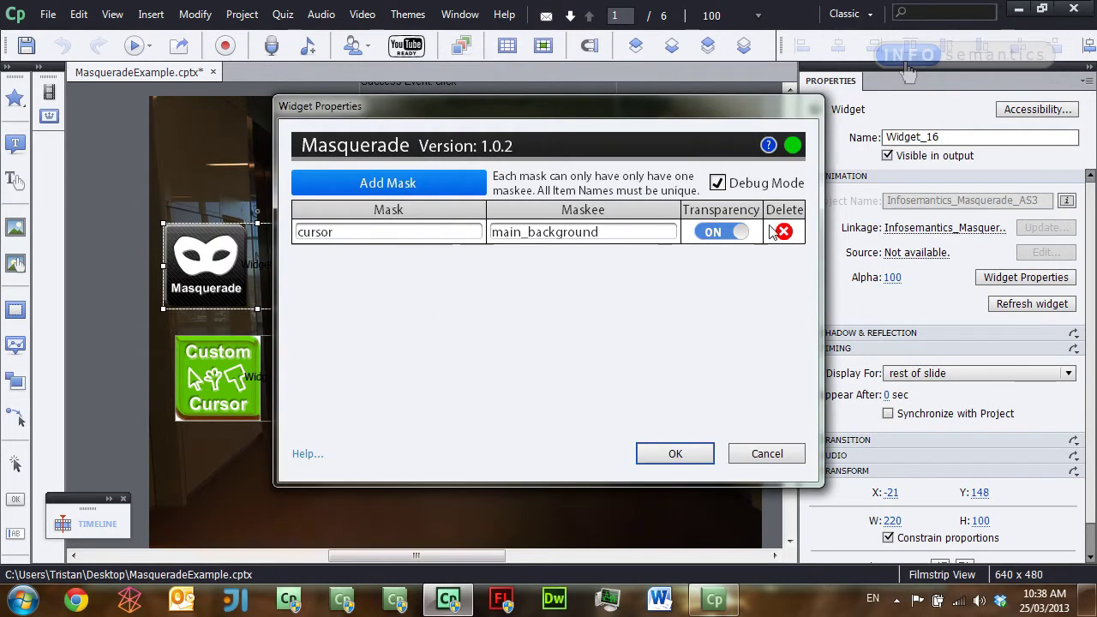
{"action": "left_click", "coordinate": [727, 234]}
{"action": "left_click", "coordinate": [676, 453]}
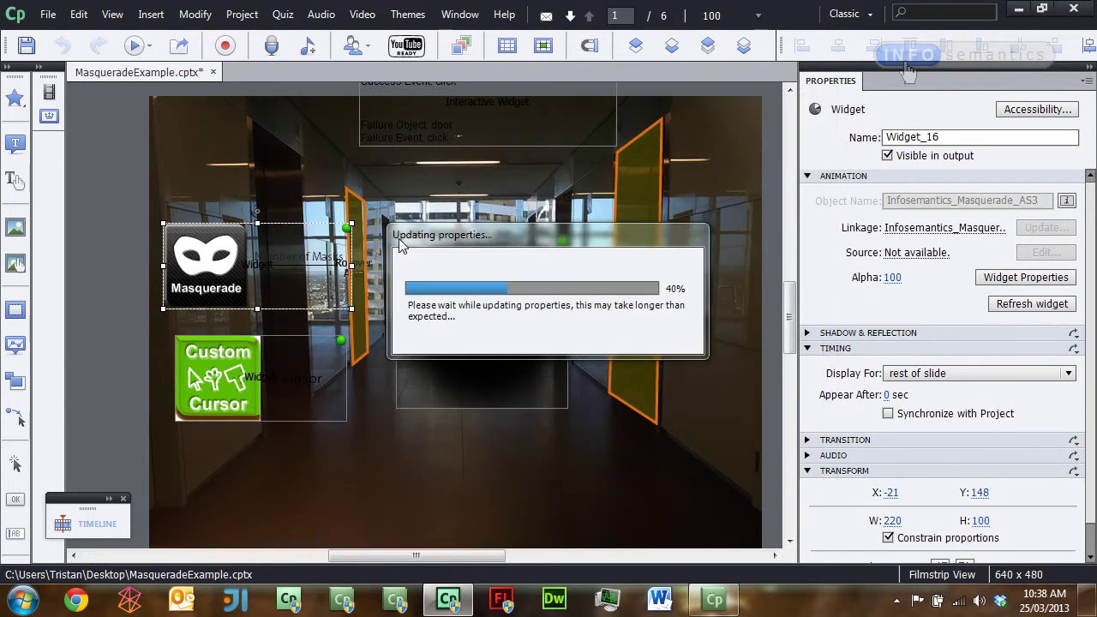
{"action": "key", "text": "F12"}
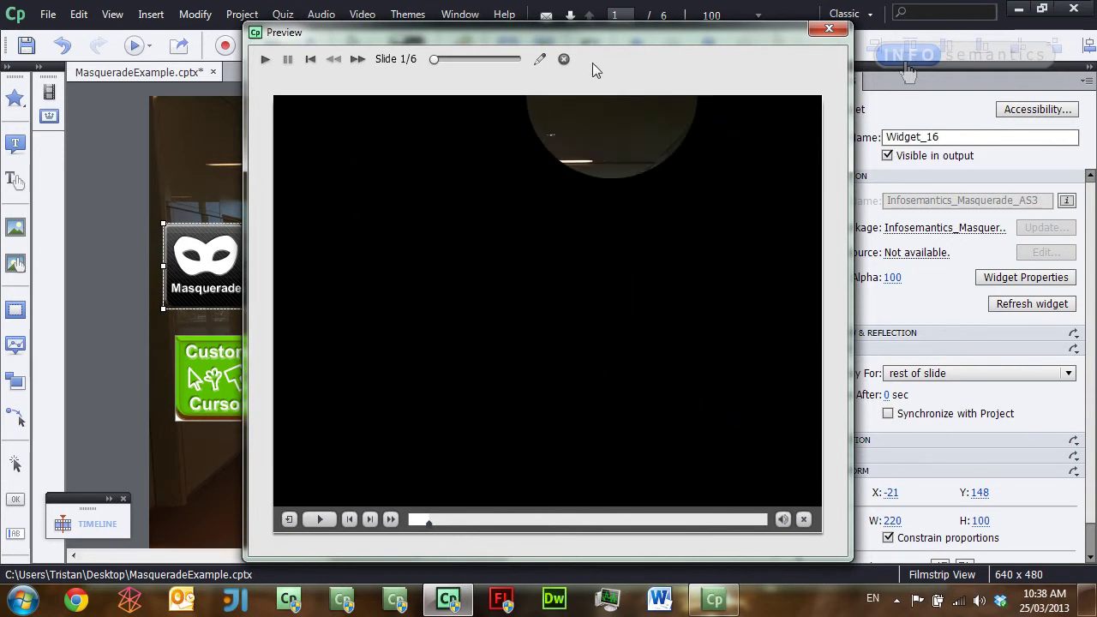
{"action": "left_click", "coordinate": [564, 60]}
Turn the Masquerade mask's Transparency back on and apply the change.
{"action": "double_click", "coordinate": [186, 260]}
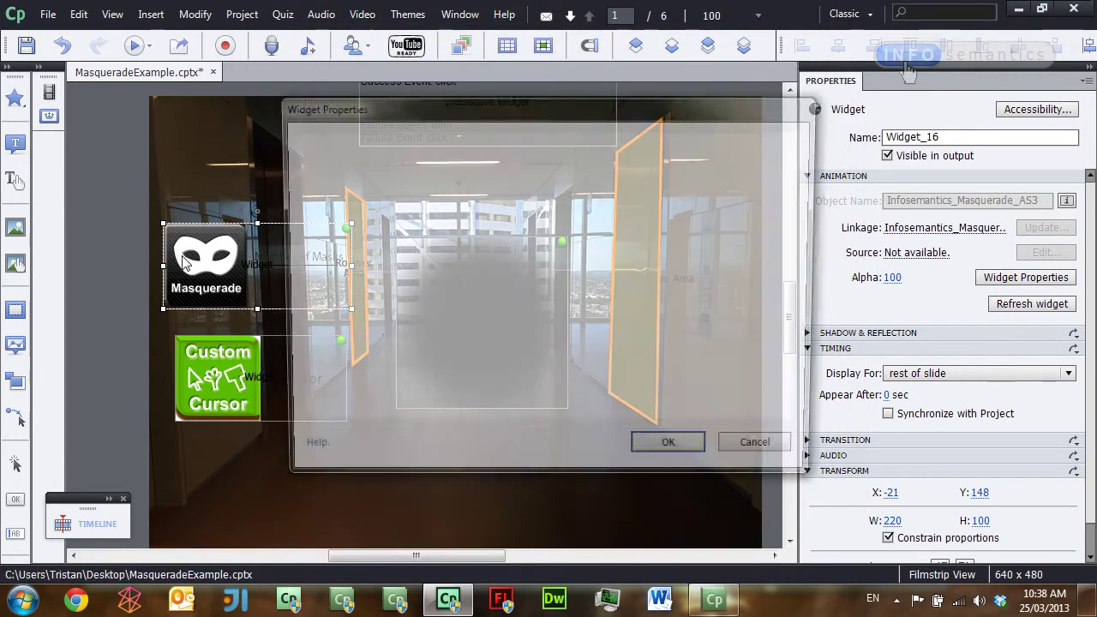
{"action": "left_click", "coordinate": [726, 233]}
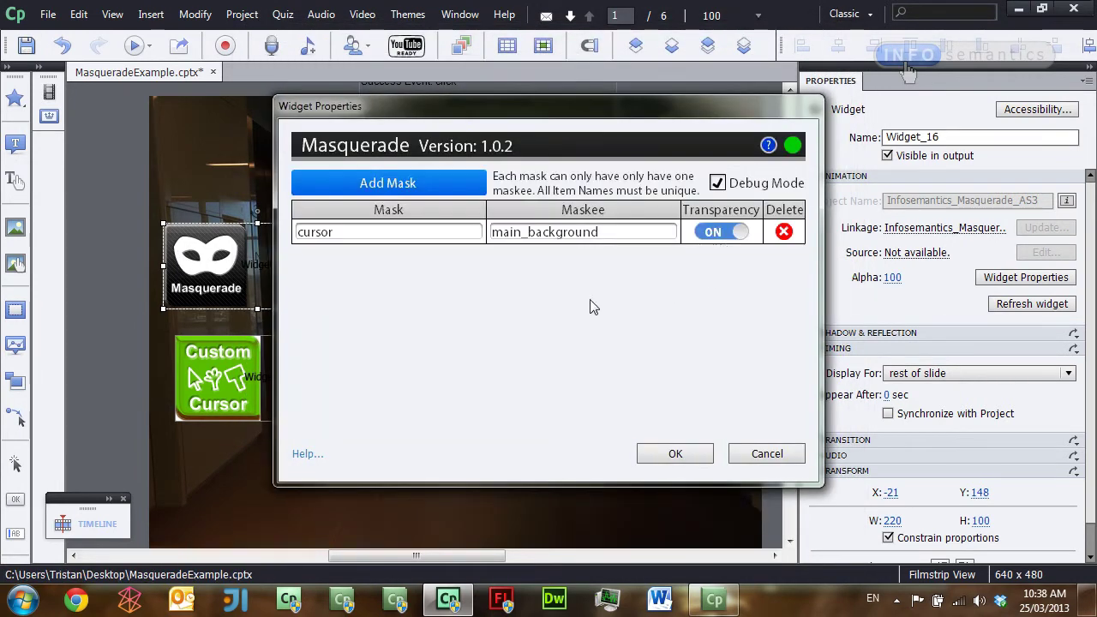
{"action": "left_click", "coordinate": [673, 454]}
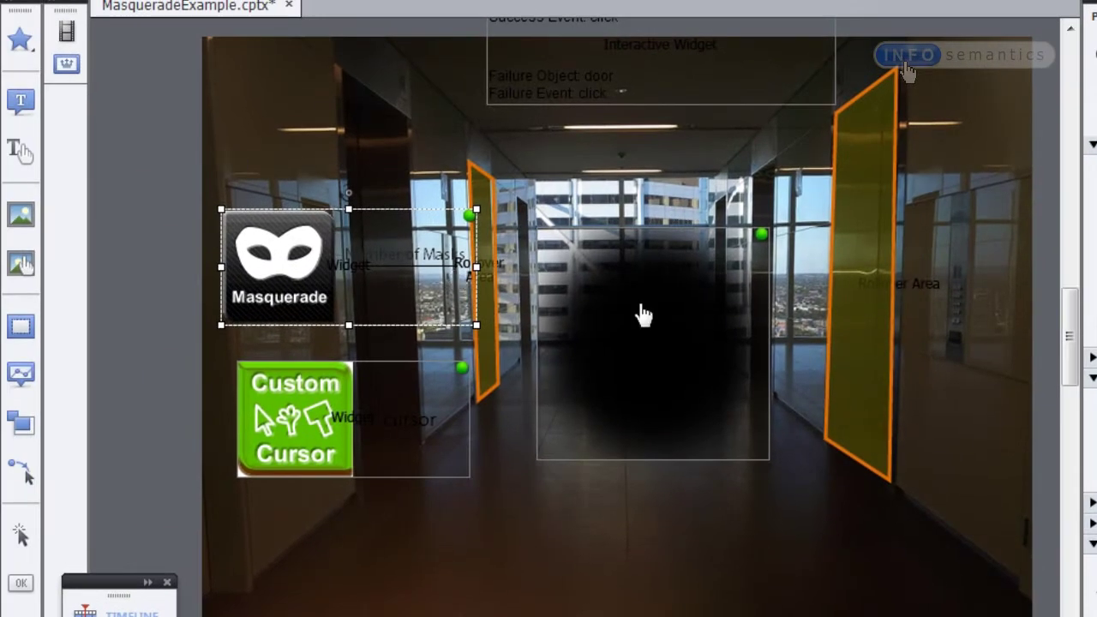
{"action": "left_click", "coordinate": [651, 319]}
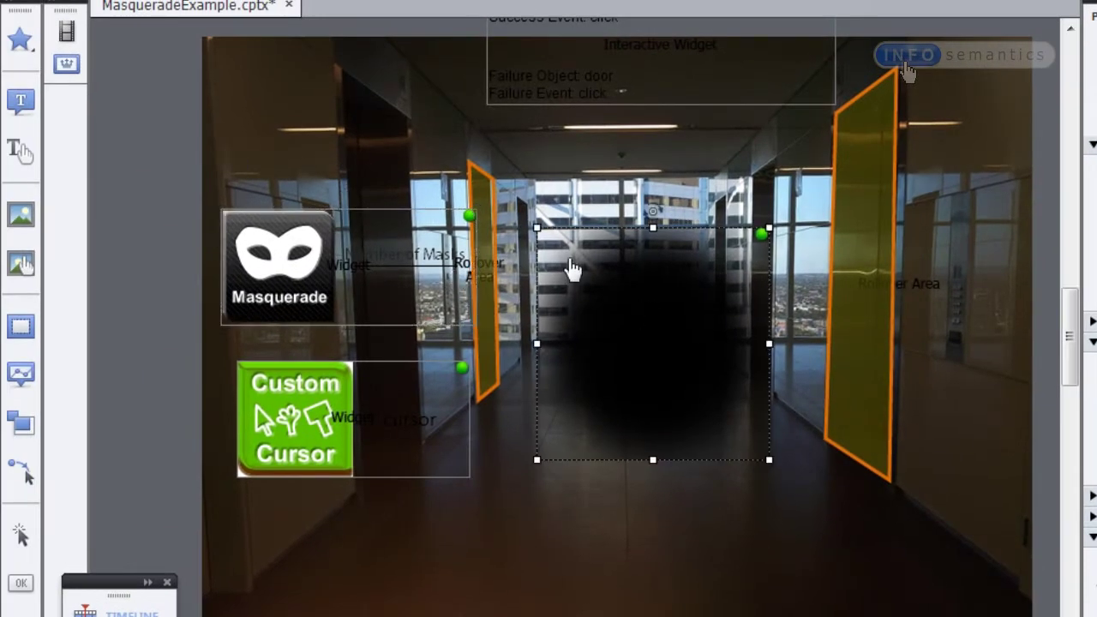
{"action": "left_click", "coordinate": [354, 398]}
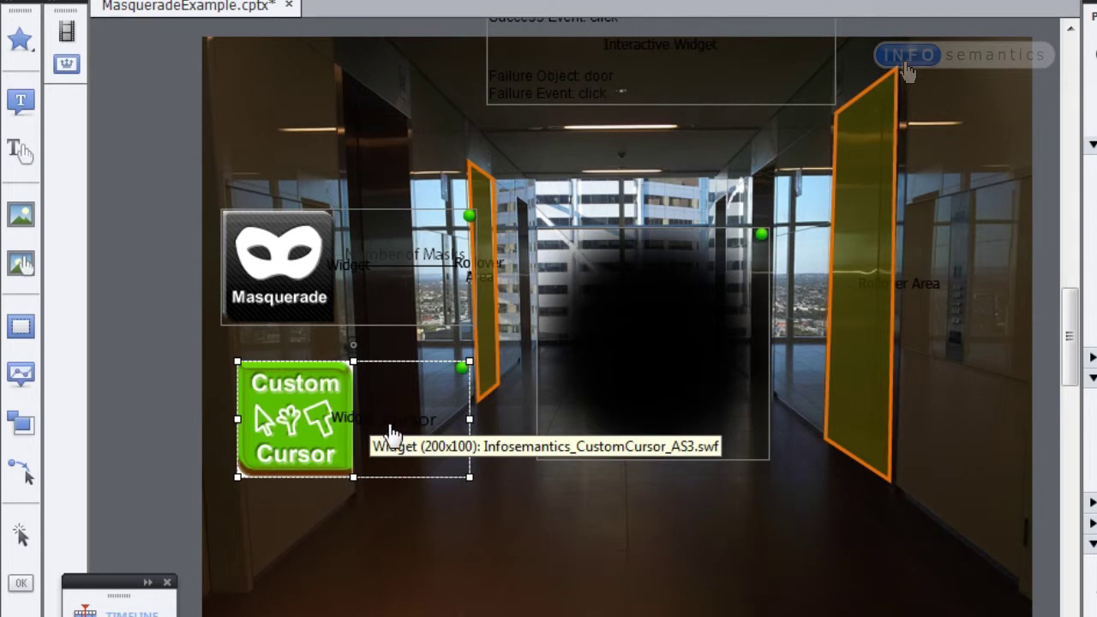
{"action": "left_click", "coordinate": [319, 324]}
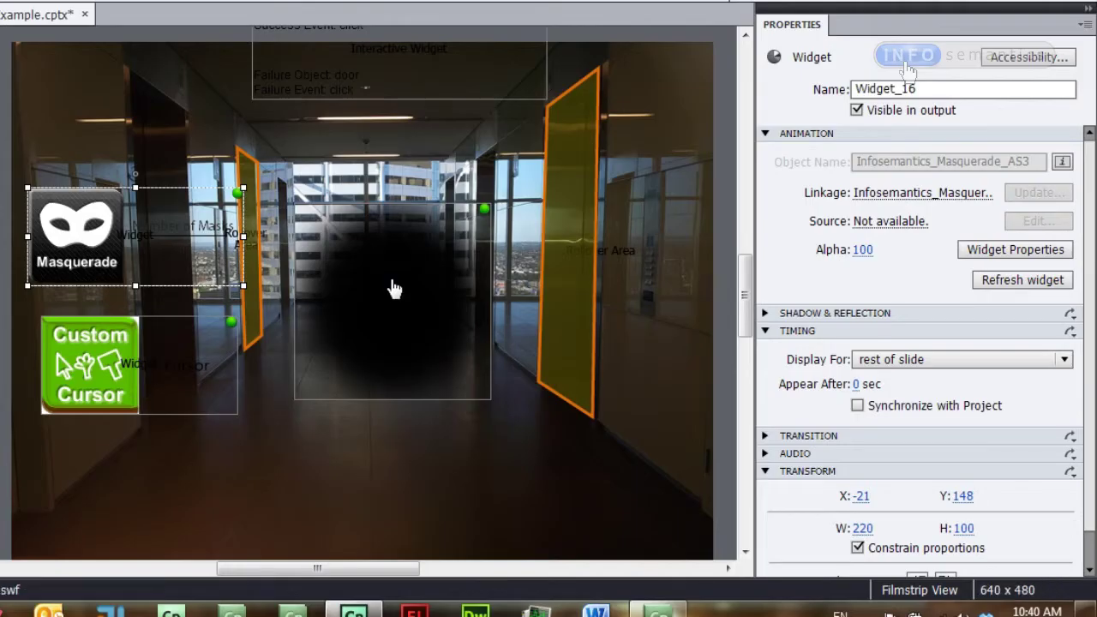
Set the light cursor animation and Custom Cursor widget to display for the rest of project.
{"action": "left_click", "coordinate": [394, 289]}
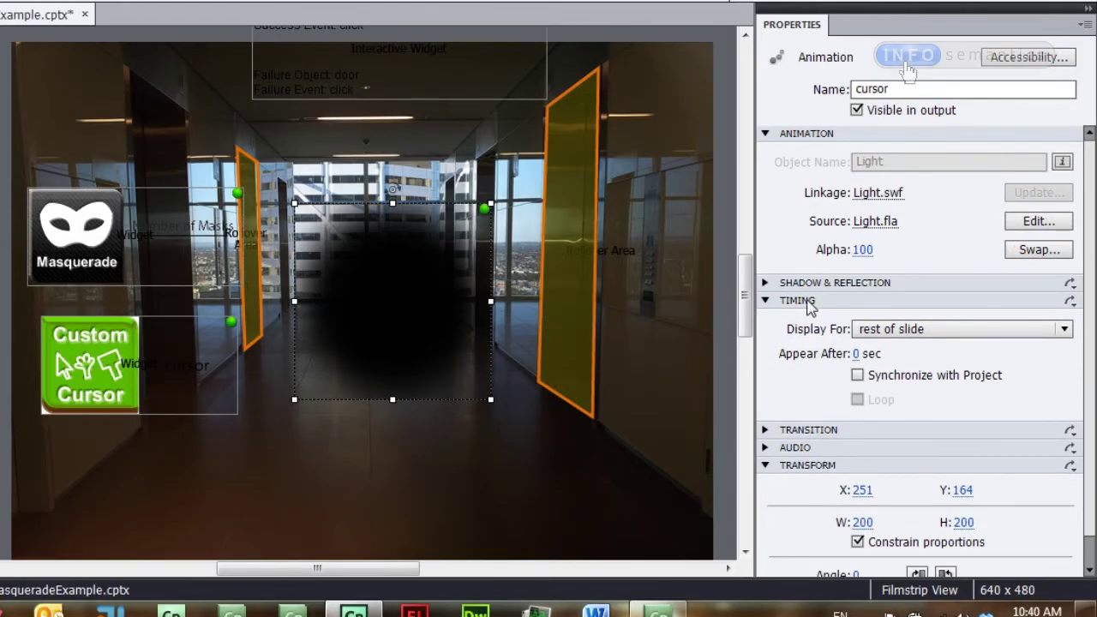
{"action": "left_click", "coordinate": [939, 328]}
{"action": "left_click", "coordinate": [950, 393]}
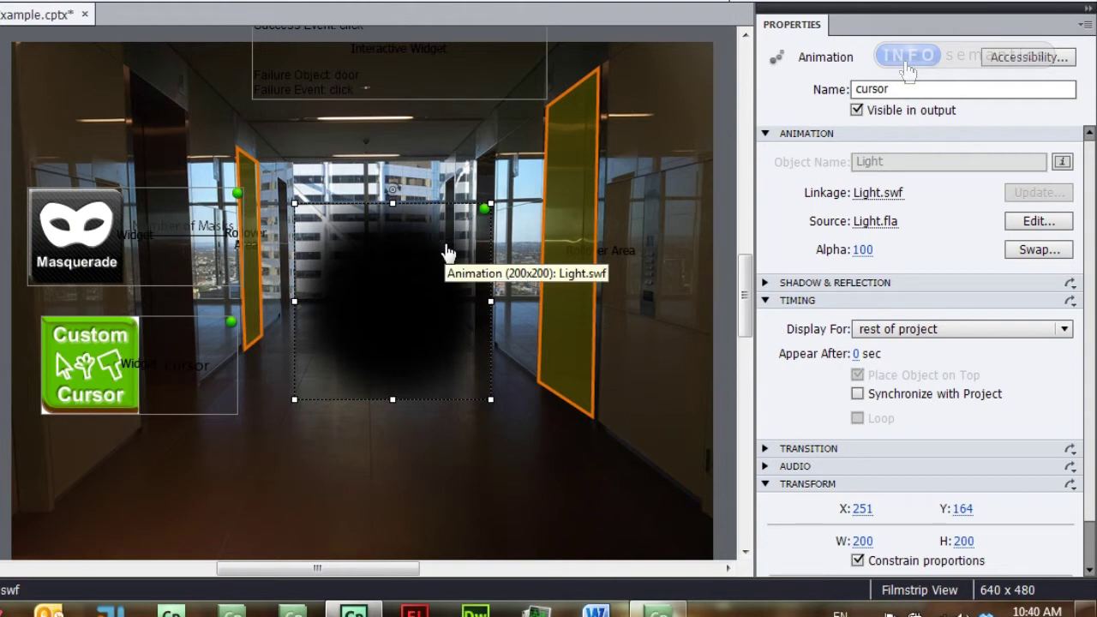
{"action": "left_click", "coordinate": [60, 377]}
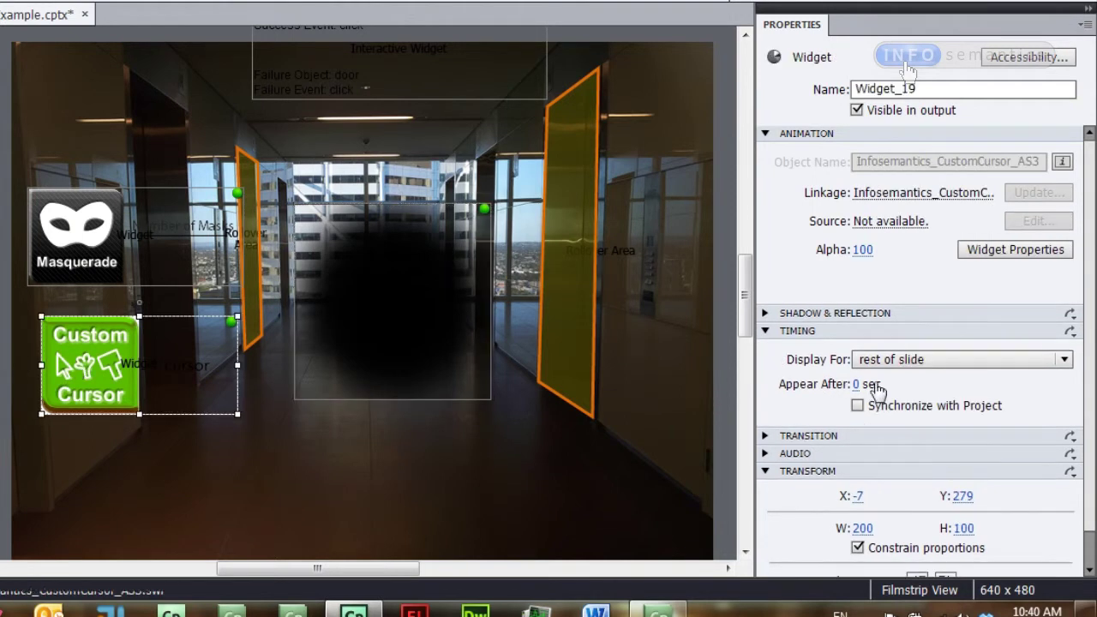
{"action": "left_click", "coordinate": [922, 362]}
{"action": "left_click", "coordinate": [943, 424]}
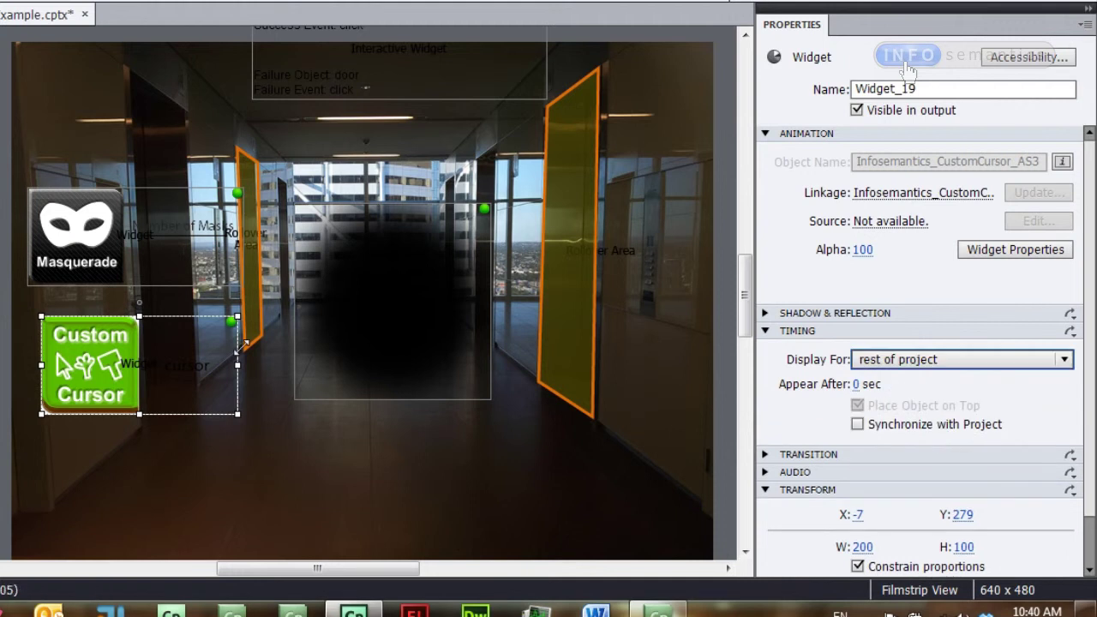
Move the Masquerade widget off the stage's left edge and preview the project with F12.
{"action": "left_click", "coordinate": [95, 291]}
{"action": "left_click", "coordinate": [137, 261]}
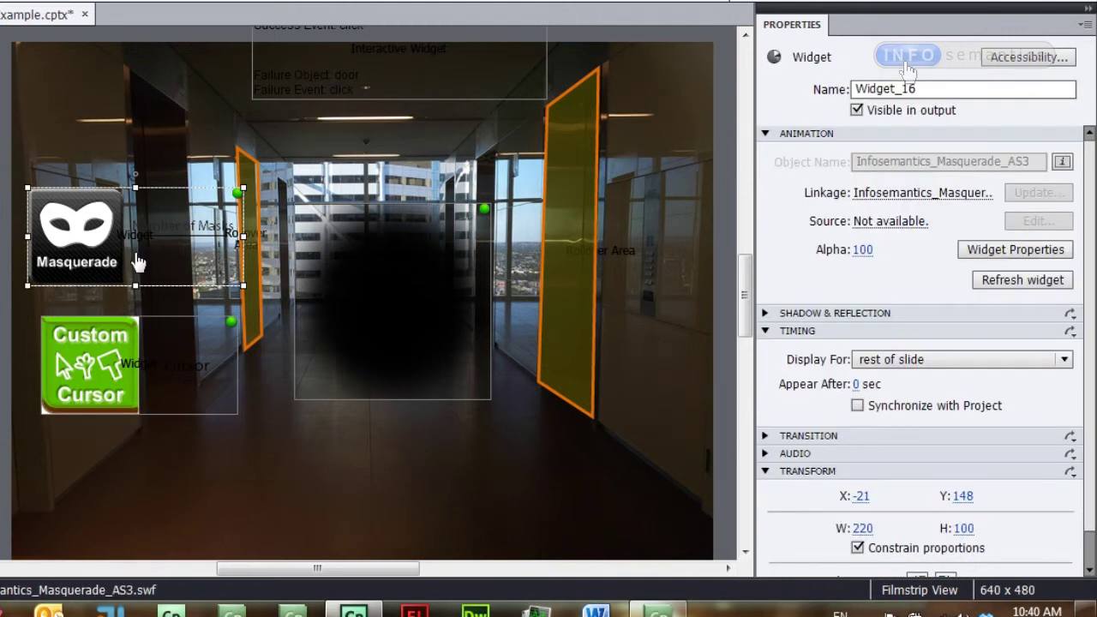
{"action": "left_click_drag", "start_coordinate": [77, 236], "coordinate": [0, 219]}
{"action": "left_click", "coordinate": [12, 326]}
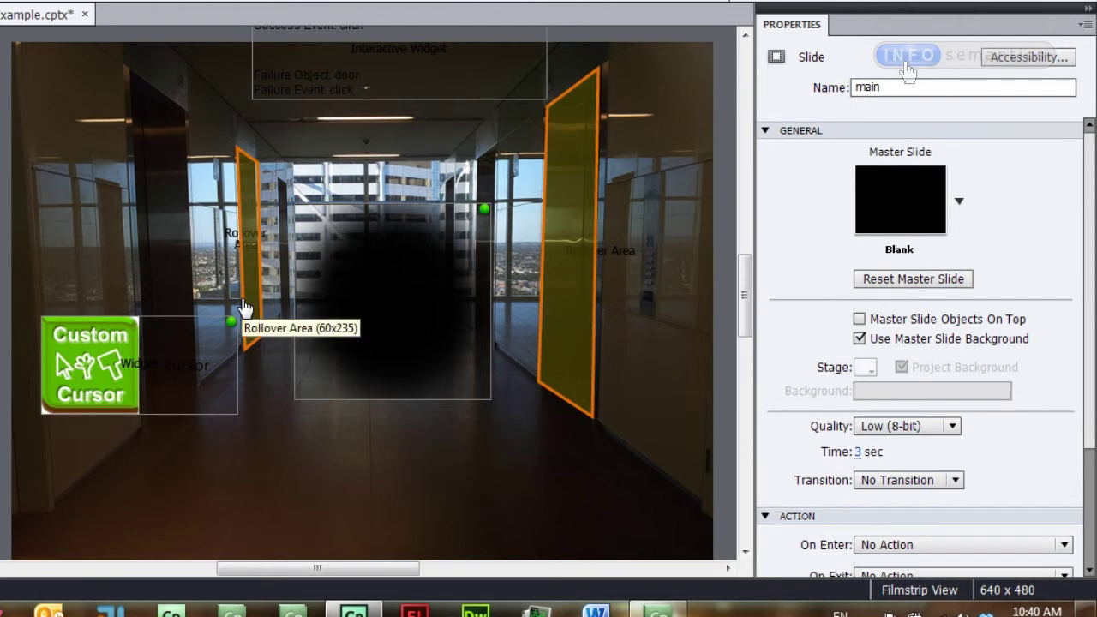
{"action": "key", "text": "F12"}
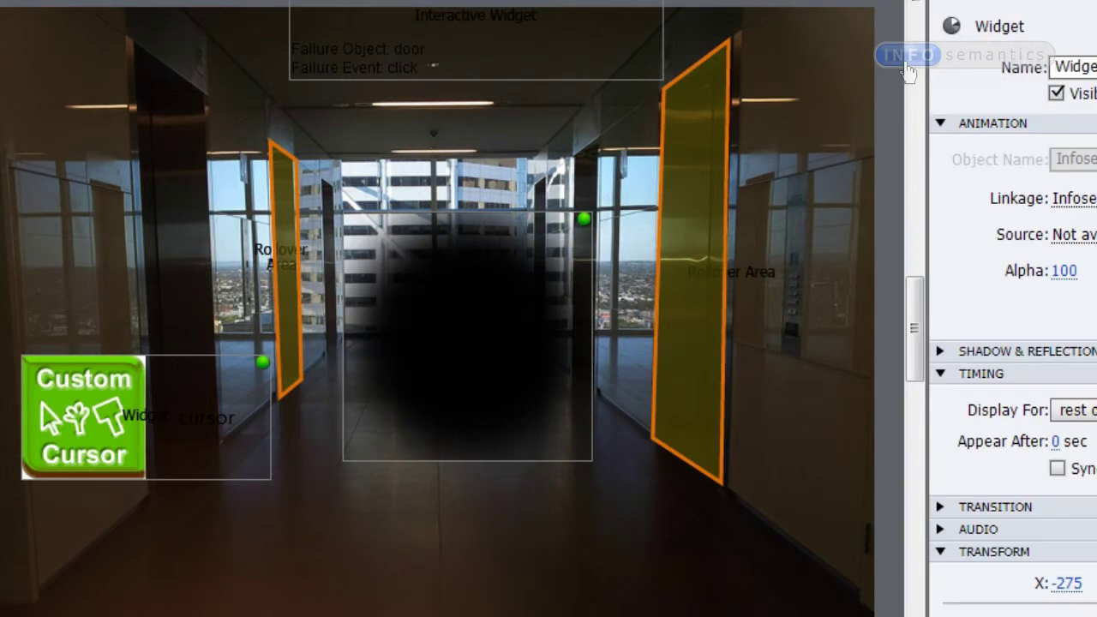
Move the Masquerade widget back to the stage top-left and confirm its mask pairs cursor with main_background.
{"action": "left_click_drag", "start_coordinate": [2, 271], "coordinate": [222, 271]}
{"action": "key", "text": "Escape"}
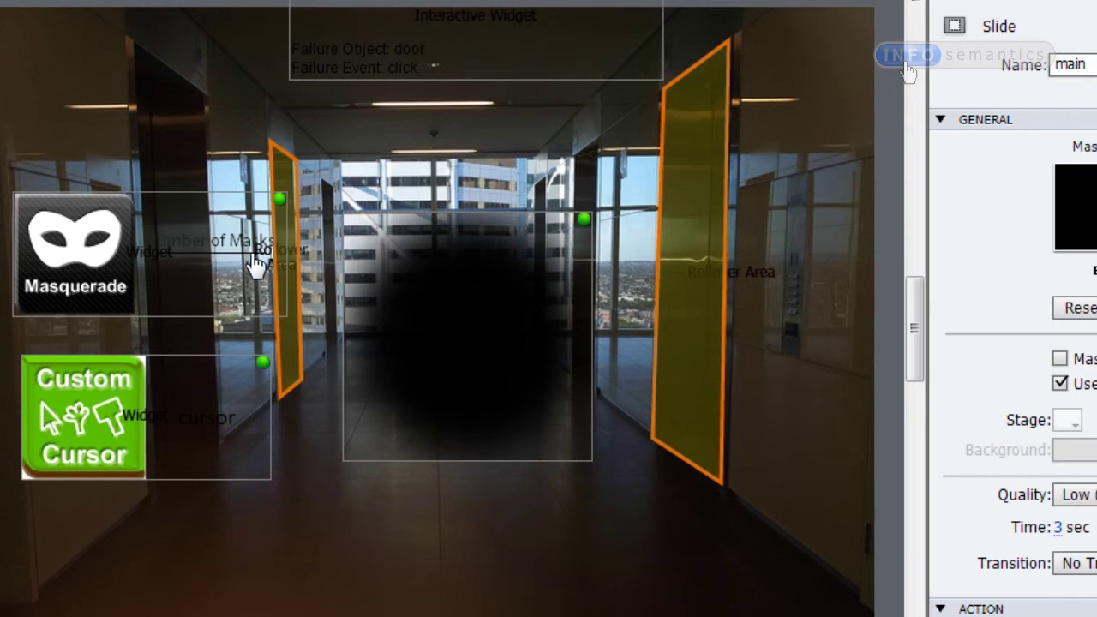
{"action": "double_click", "coordinate": [224, 223]}
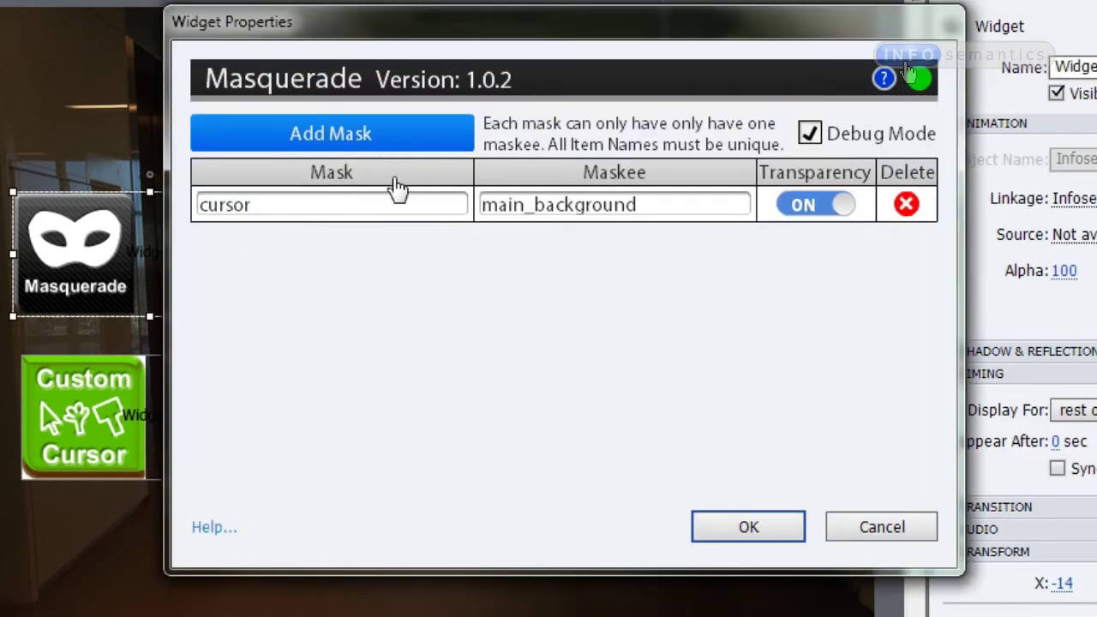
{"action": "double_click", "coordinate": [682, 203]}
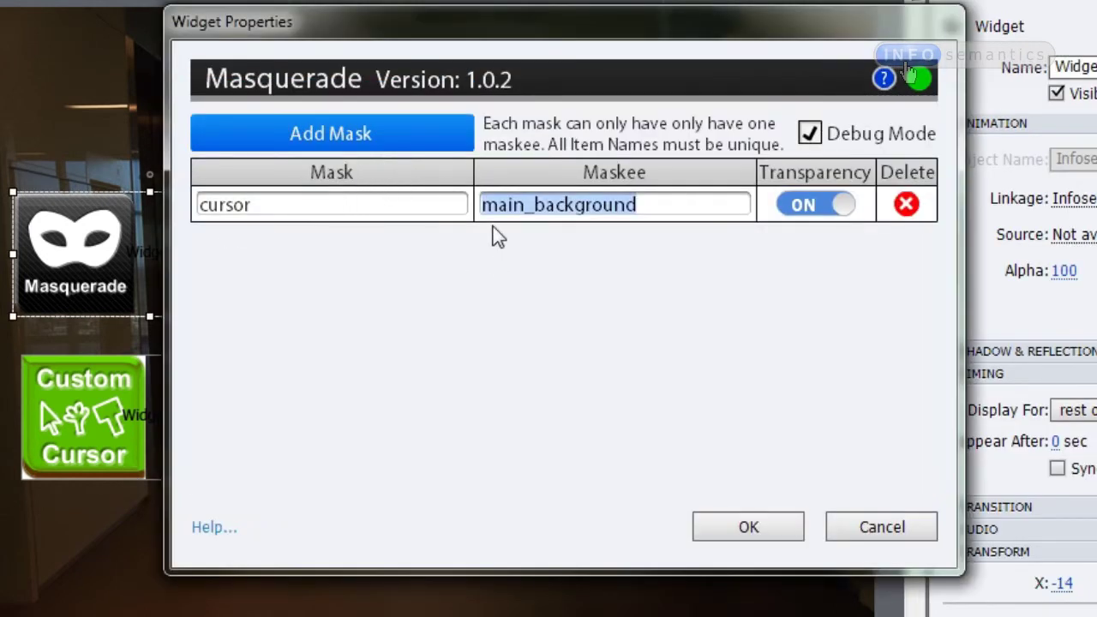
{"action": "left_click", "coordinate": [883, 528]}
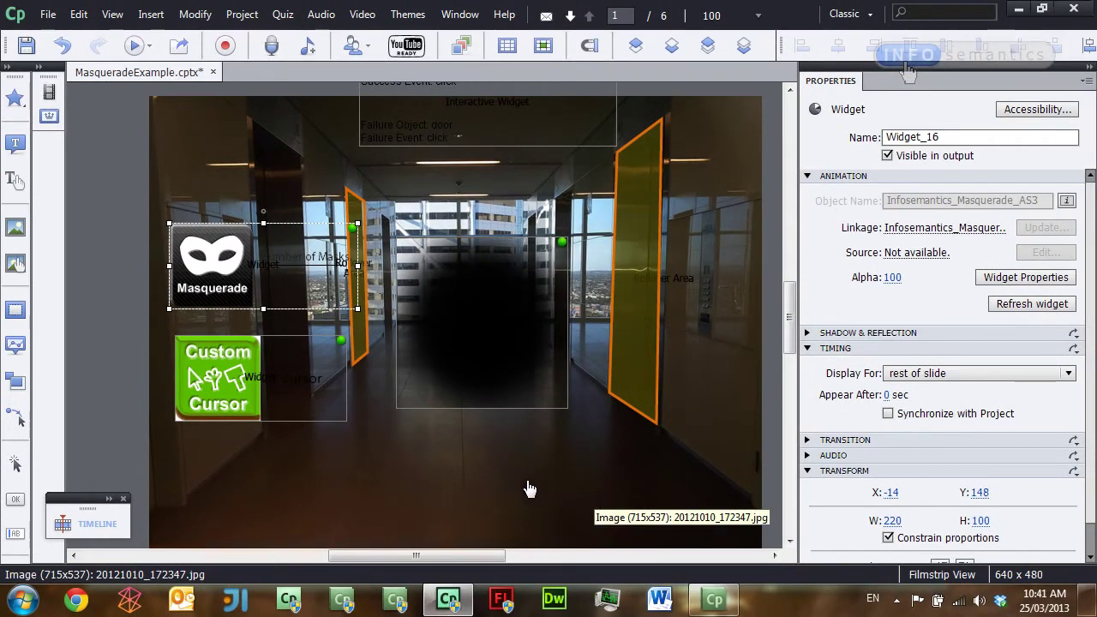
{"action": "left_click", "coordinate": [514, 484]}
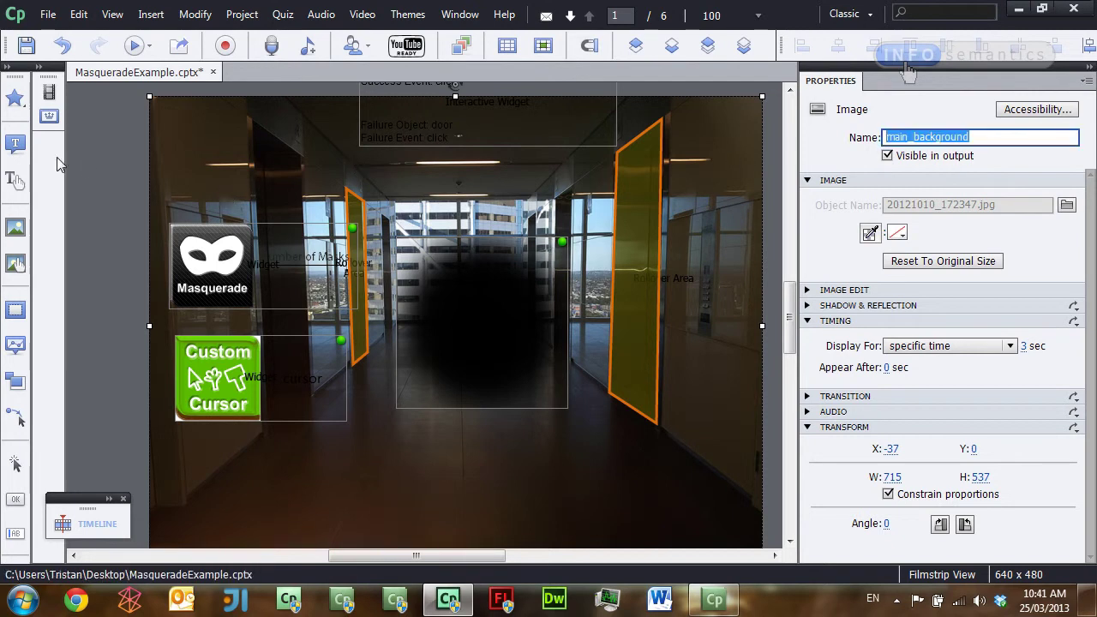
On slide 2, check that the lift background image is named lift_background.
{"action": "left_click", "coordinate": [84, 132]}
{"action": "left_click", "coordinate": [49, 92]}
{"action": "left_click", "coordinate": [260, 147]}
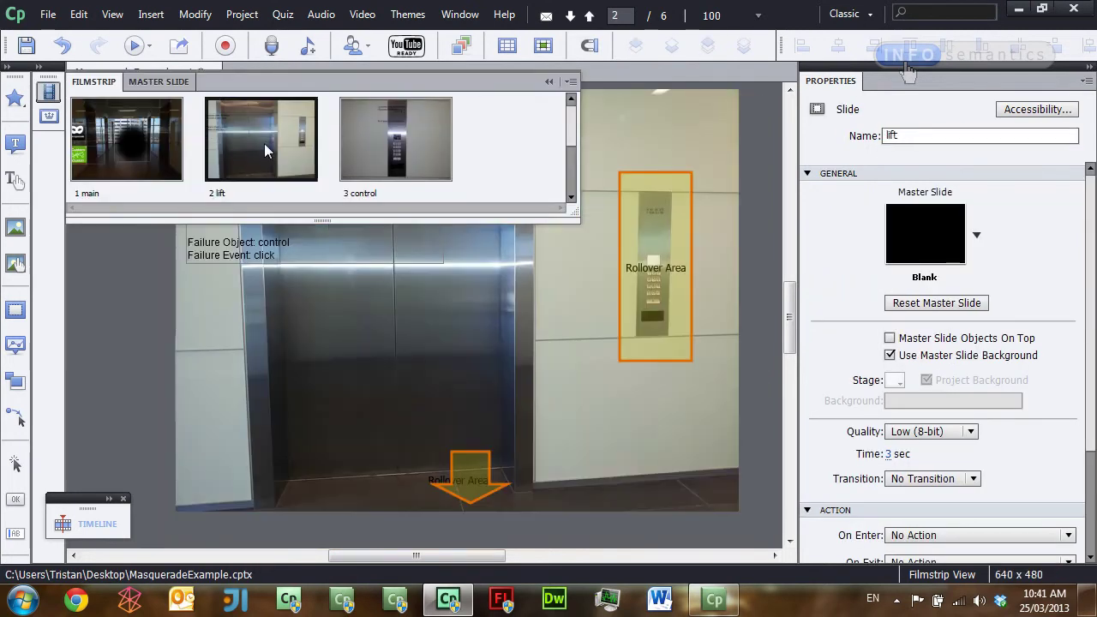
{"action": "left_click", "coordinate": [640, 430]}
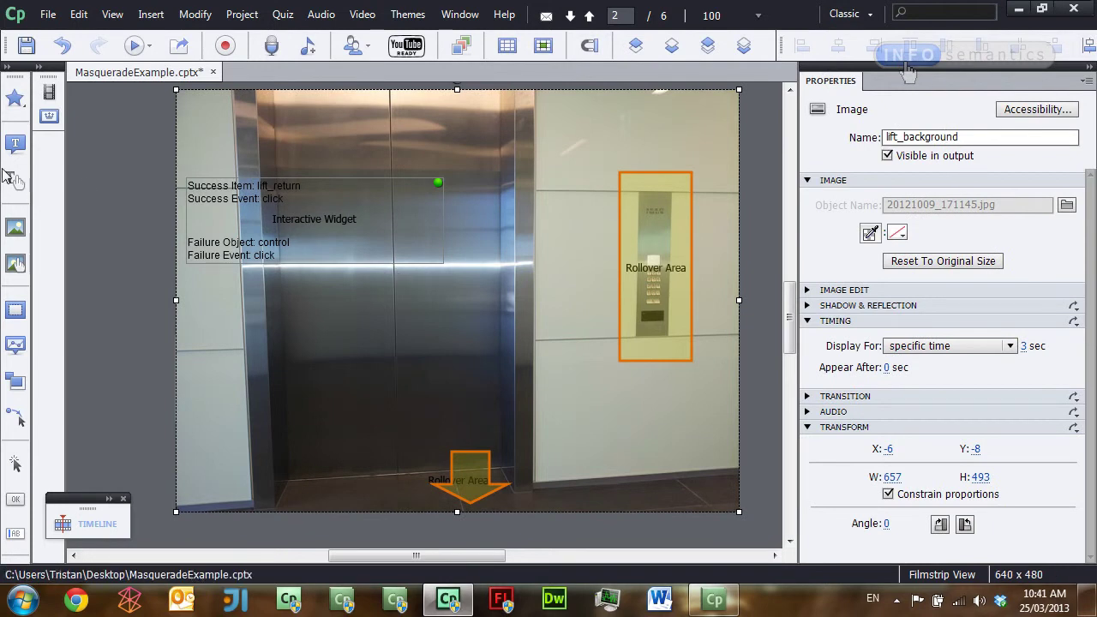
On slide 3, confirm the control background image is named controller_background, leaving it unchanged.
{"action": "left_click", "coordinate": [49, 94]}
{"action": "left_click", "coordinate": [413, 163]}
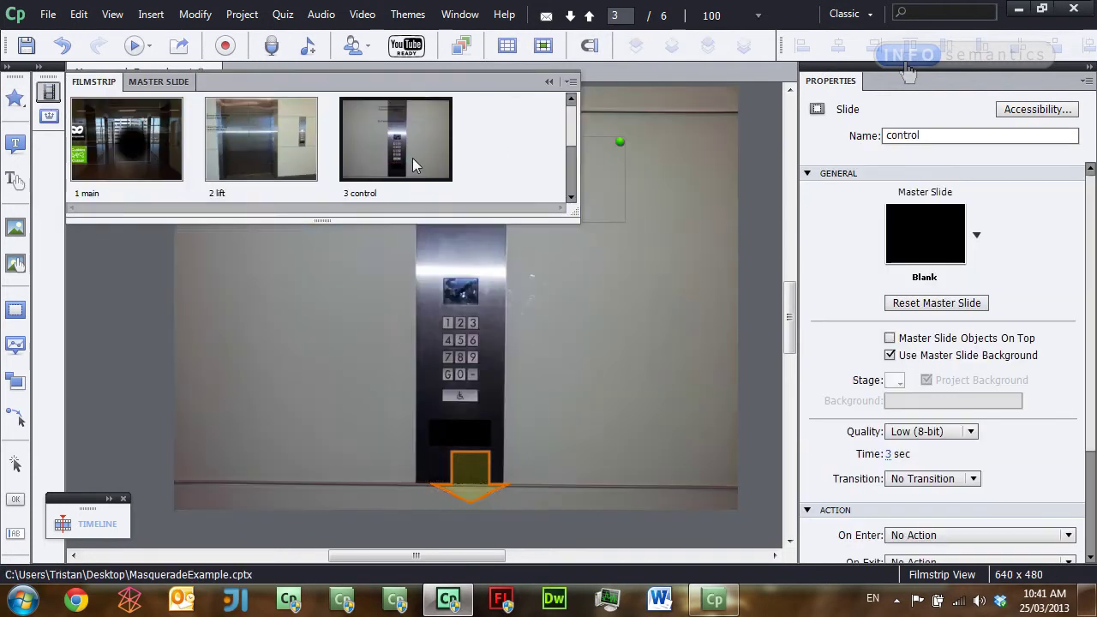
{"action": "left_click", "coordinate": [656, 394]}
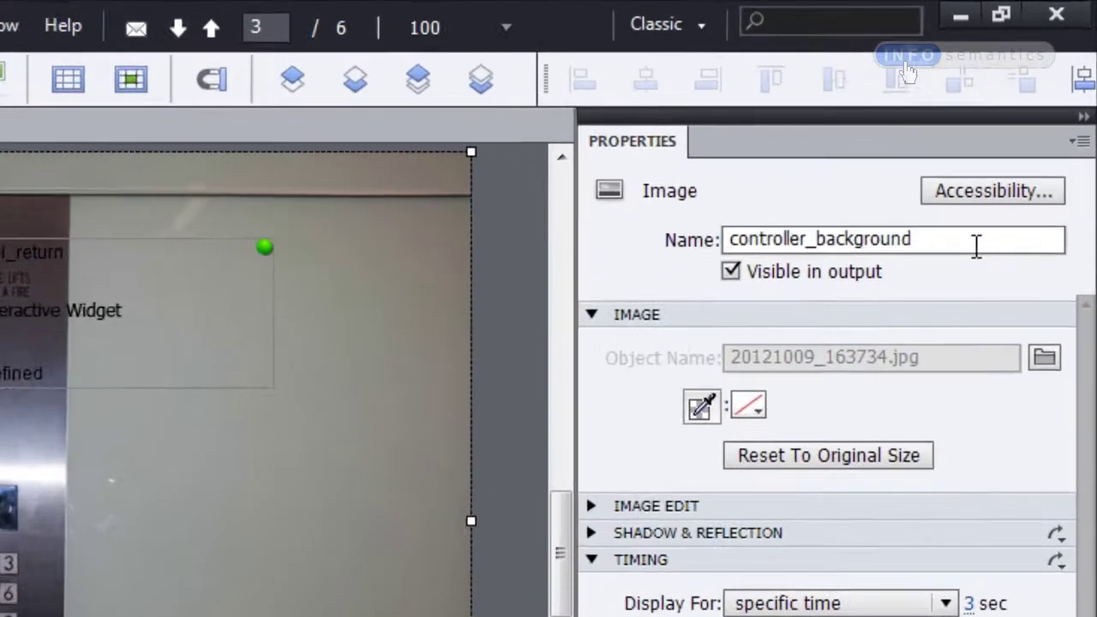
{"action": "left_click_drag", "start_coordinate": [1027, 141], "coordinate": [962, 143]}
{"action": "left_click_drag", "start_coordinate": [826, 283], "coordinate": [763, 285]}
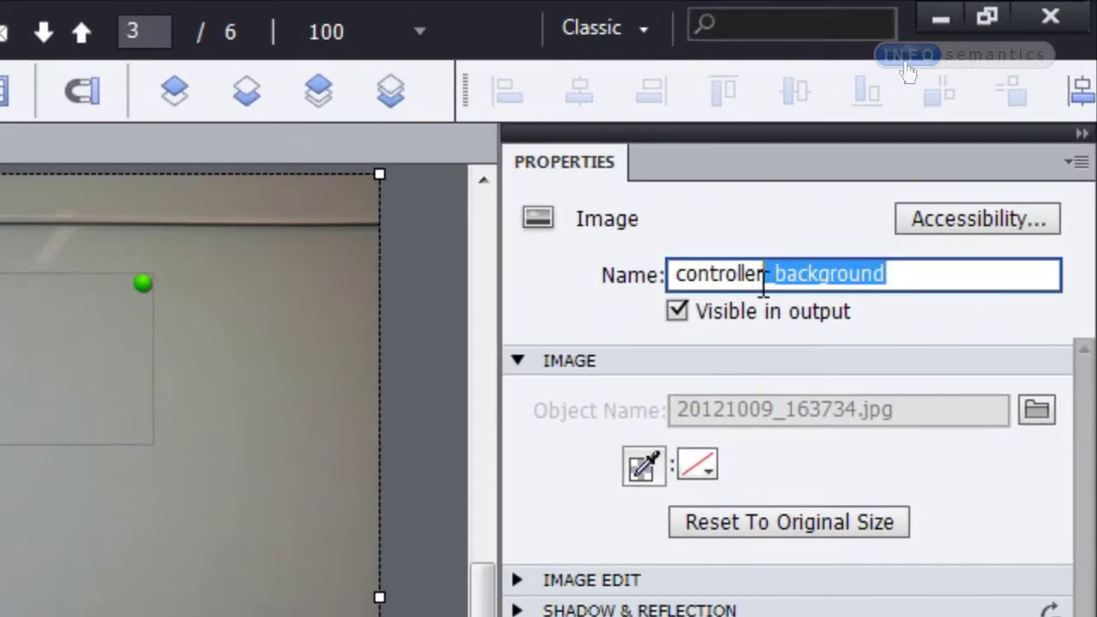
{"action": "key", "text": "Return"}
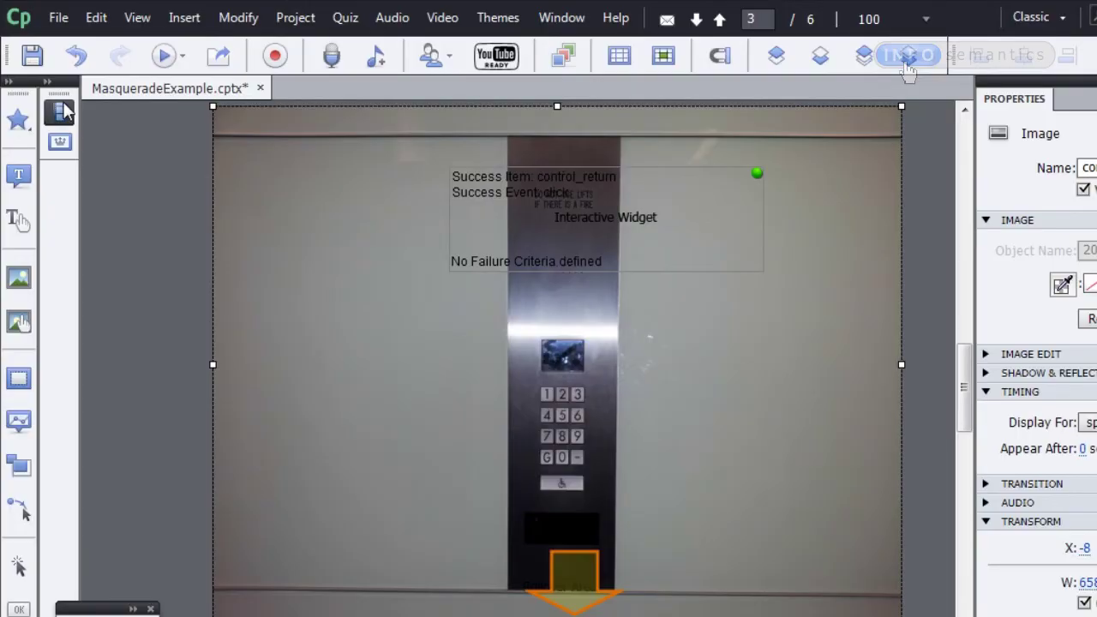
{"action": "left_click", "coordinate": [59, 113]}
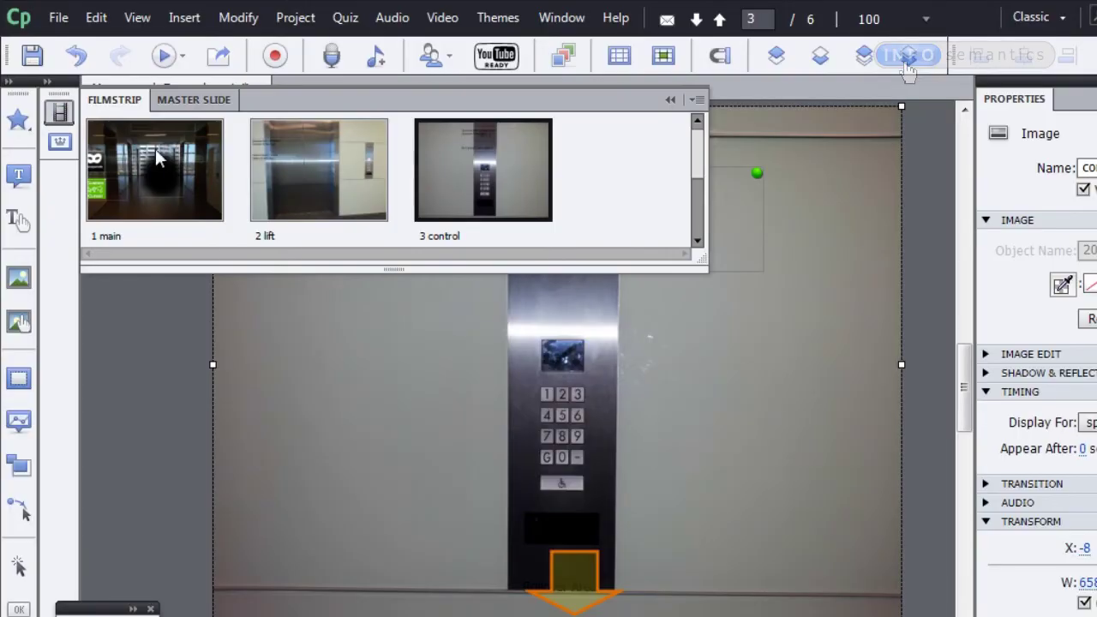
{"action": "left_click", "coordinate": [167, 158]}
{"action": "left_click", "coordinate": [143, 438]}
{"action": "double_click", "coordinate": [324, 350]}
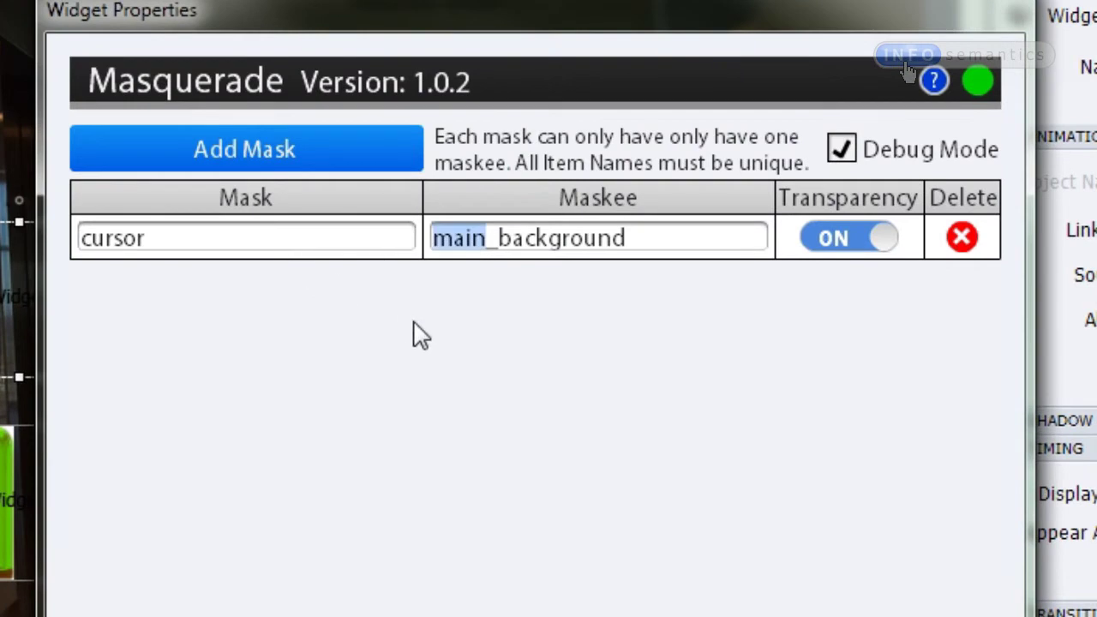
{"action": "type", "text": "@"}
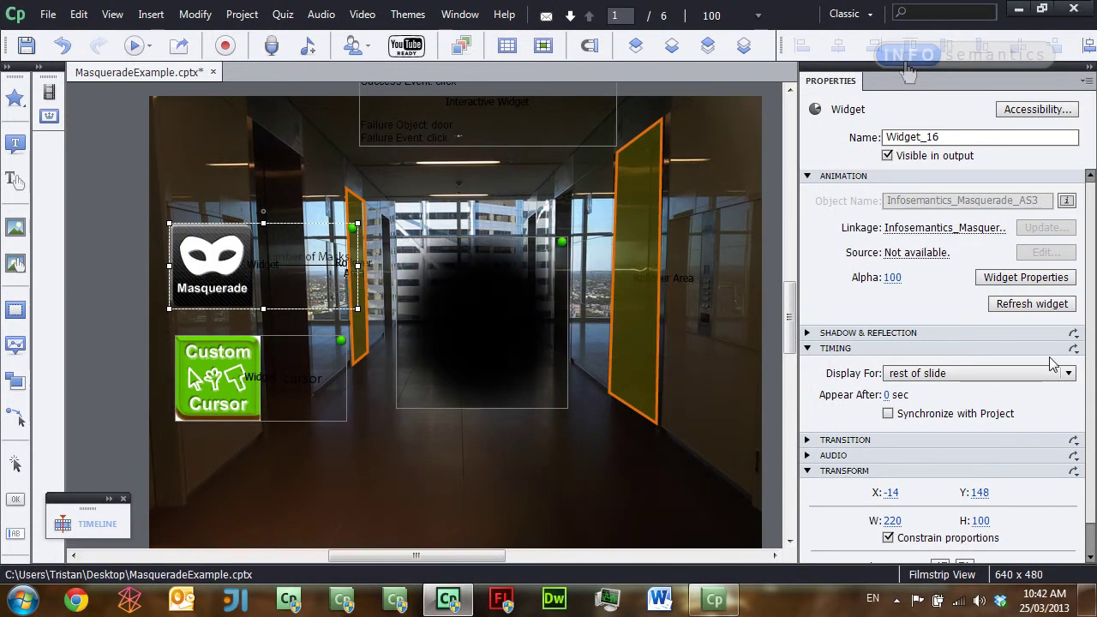
Set the Masquerade widget to display for the rest of project and preview the whole project.
{"action": "left_click", "coordinate": [944, 376]}
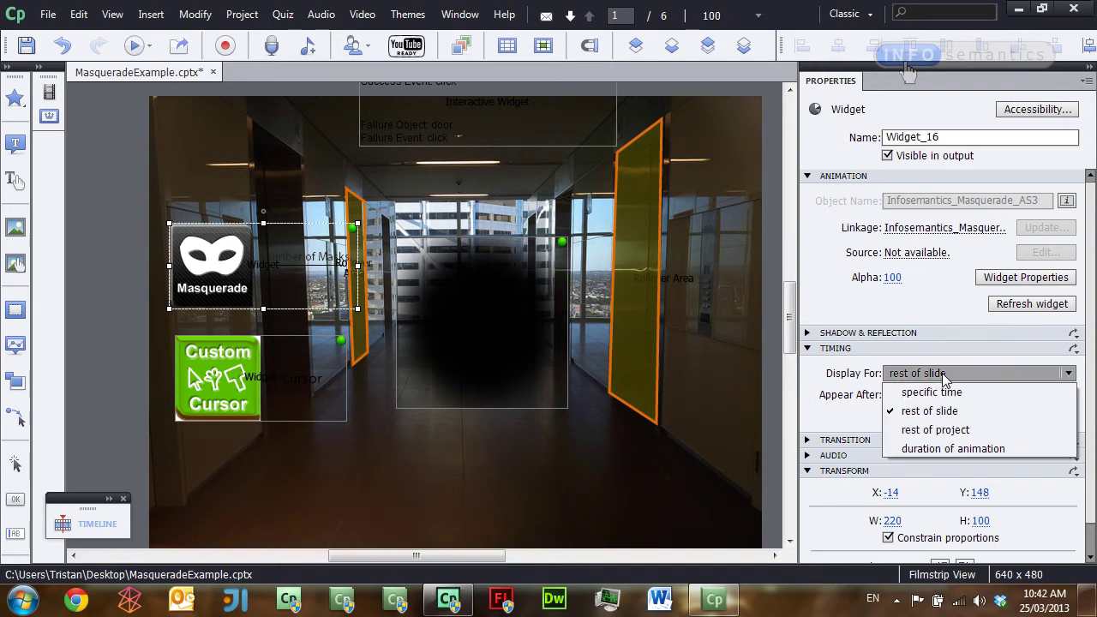
{"action": "left_click", "coordinate": [963, 430]}
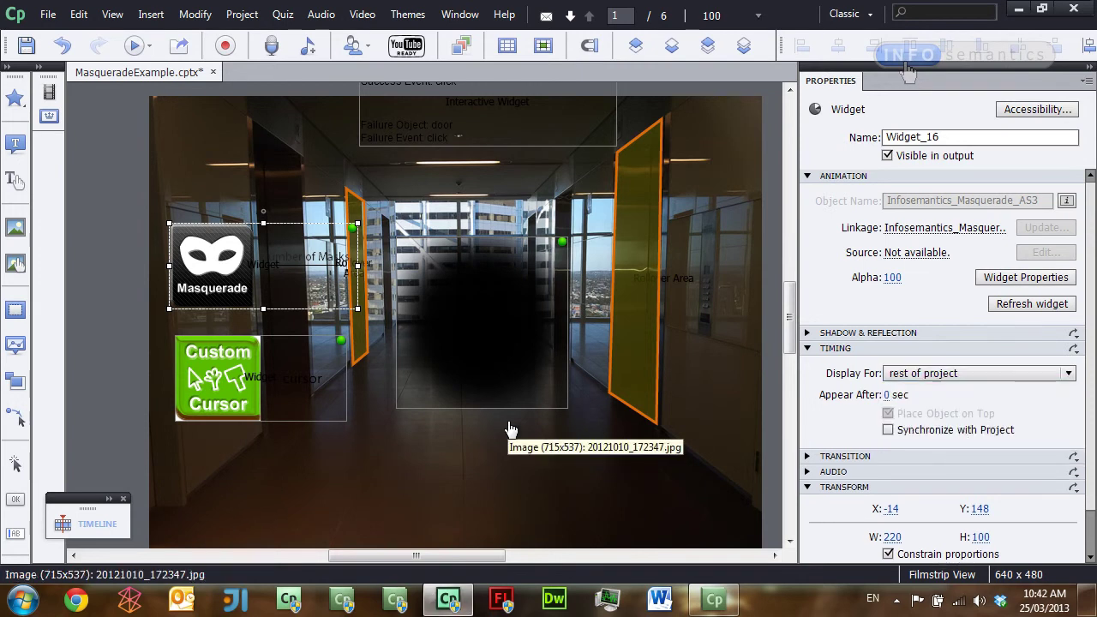
{"action": "key", "text": "F4"}
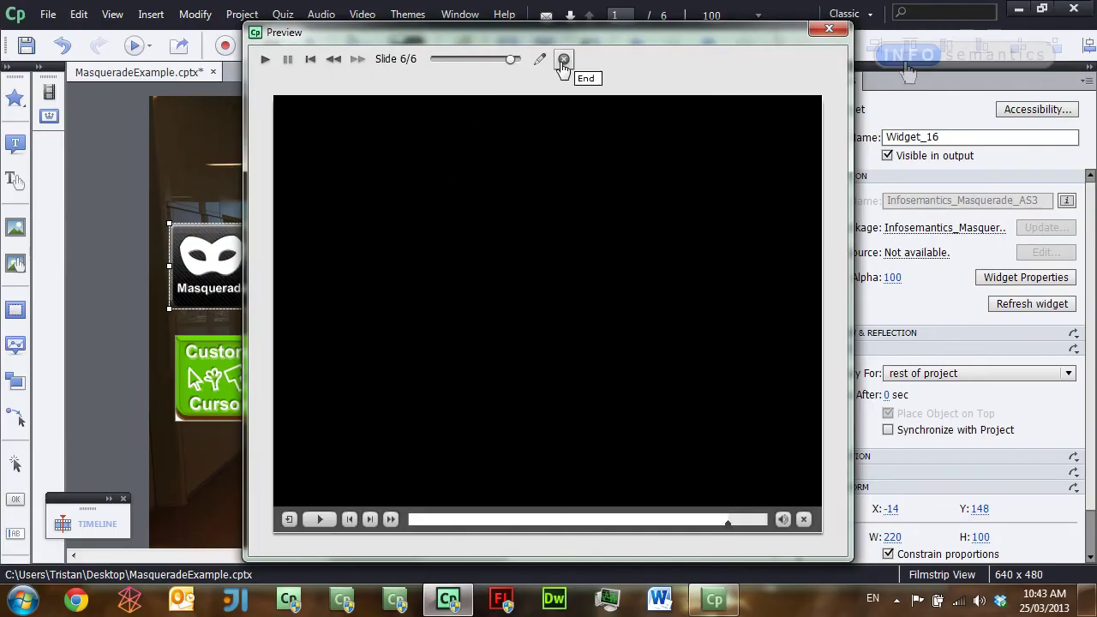
End the preview, then select the light cursor animation and the Custom Cursor widget.
{"action": "left_click", "coordinate": [563, 60]}
{"action": "left_click", "coordinate": [446, 324]}
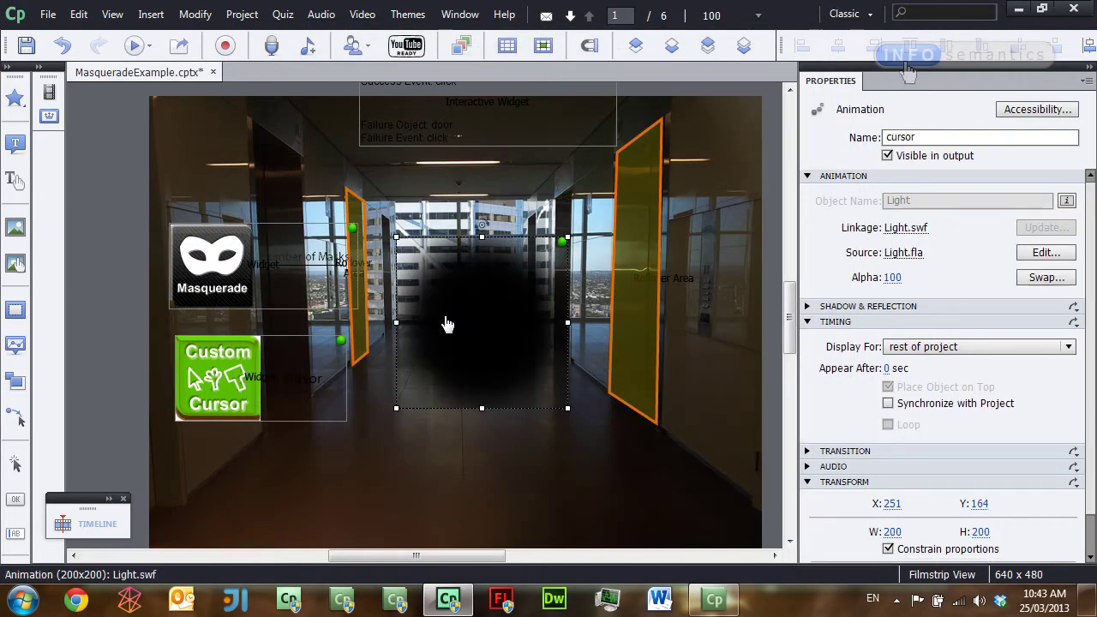
{"action": "left_click", "coordinate": [263, 389]}
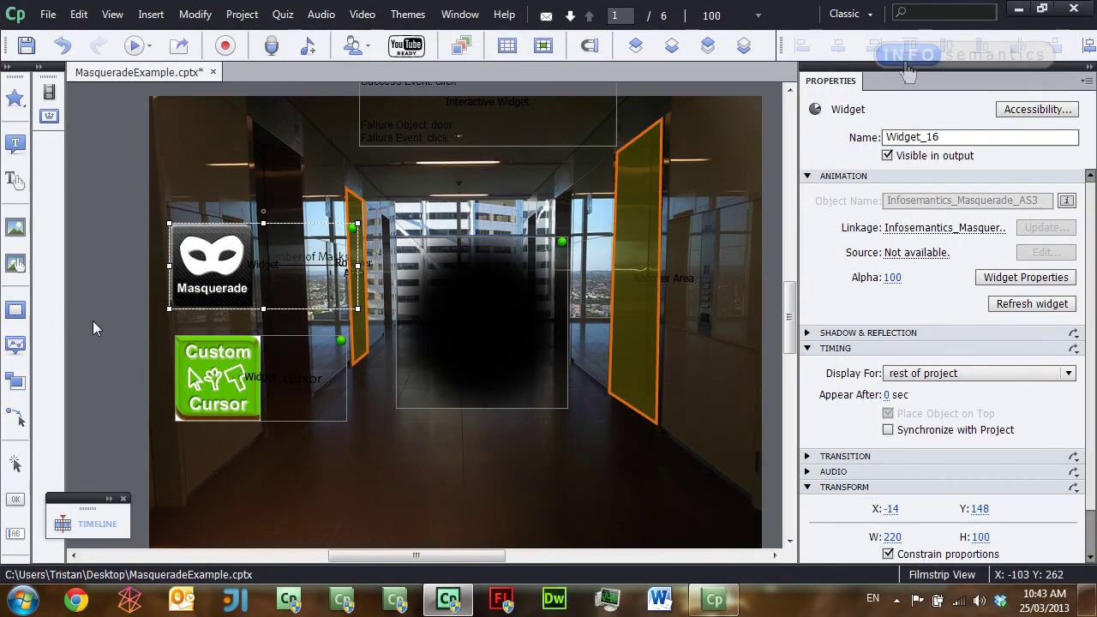